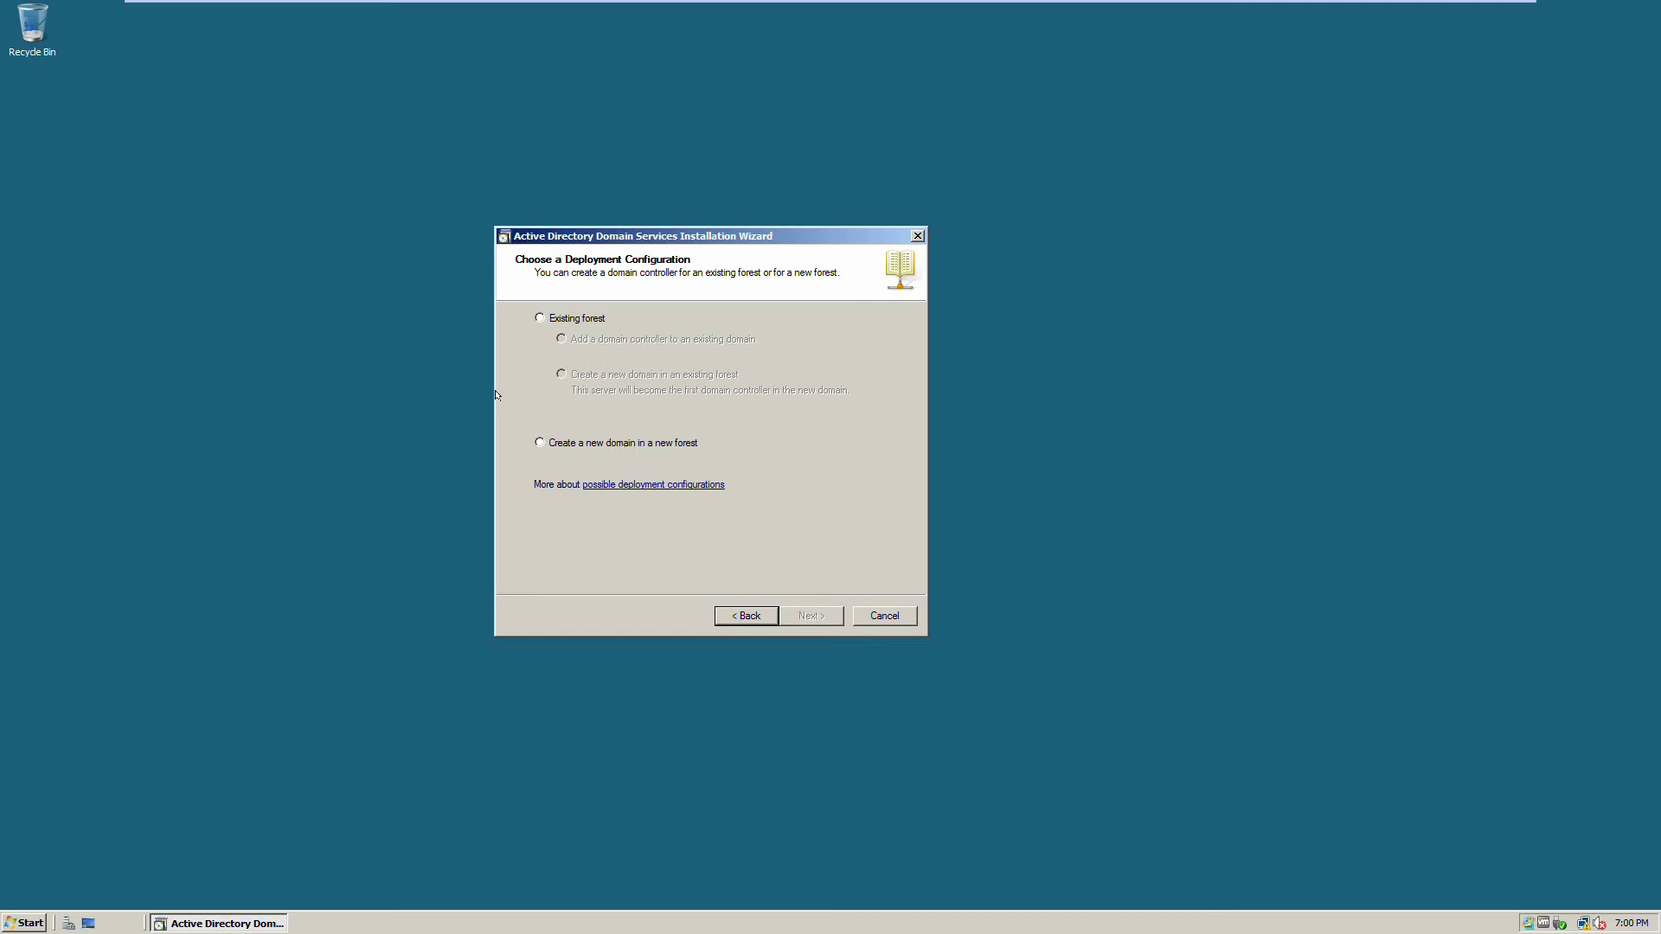
Choose to create a new domain in a new forest as the deployment configuration and continue
left_click(543, 319)
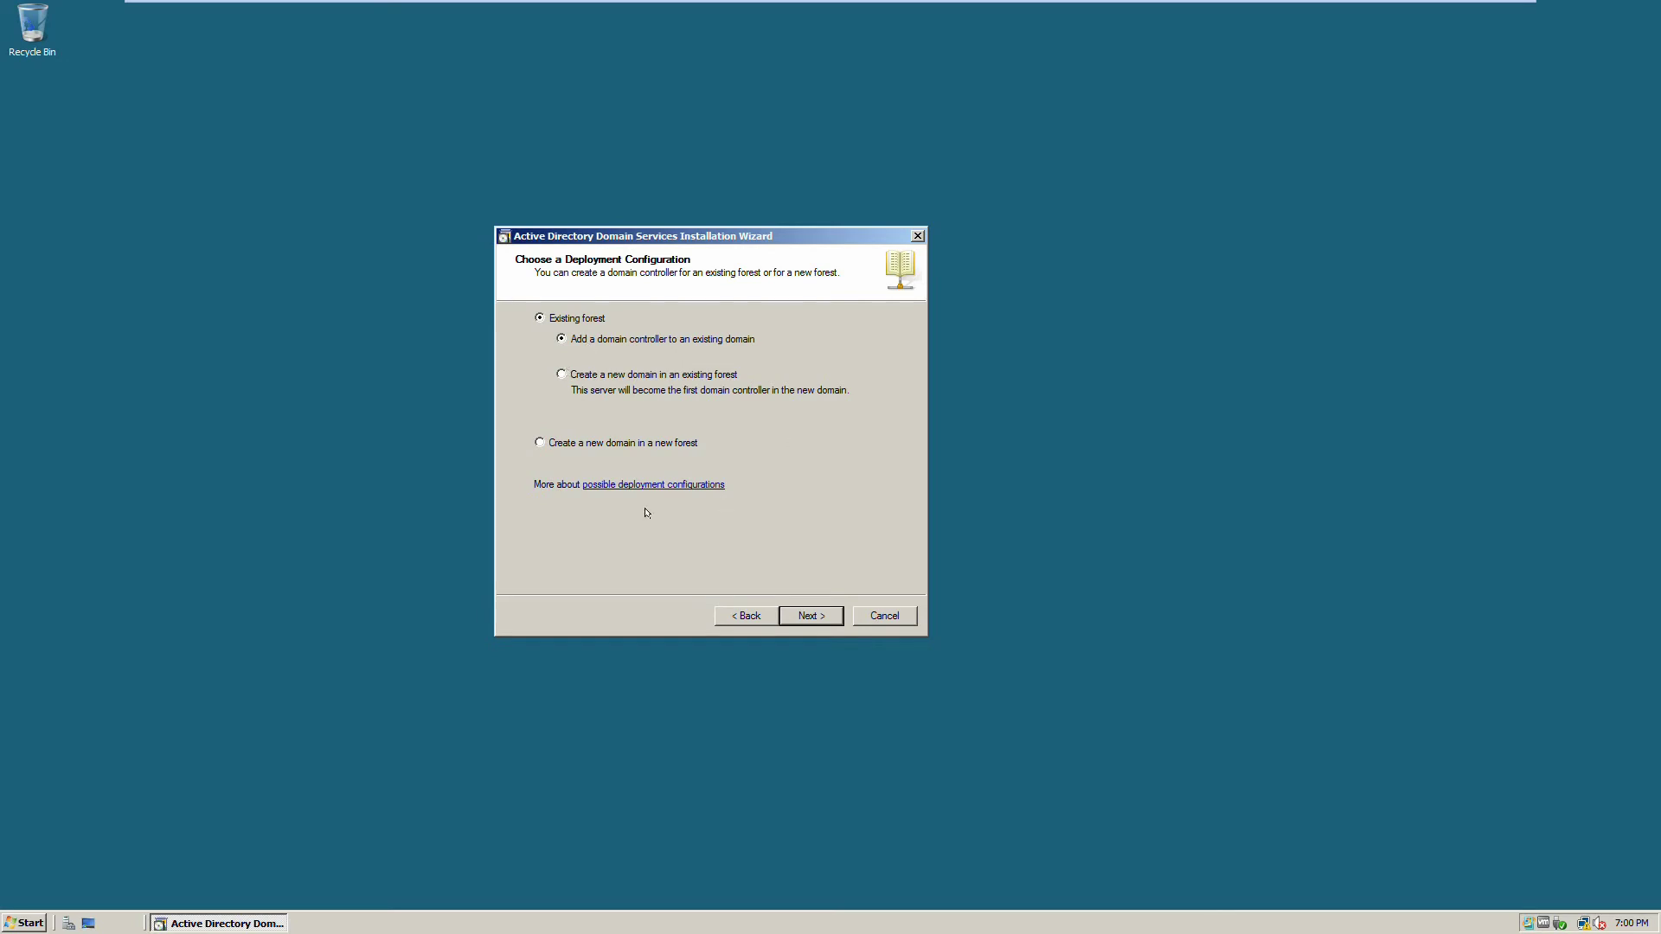
left_click(540, 444)
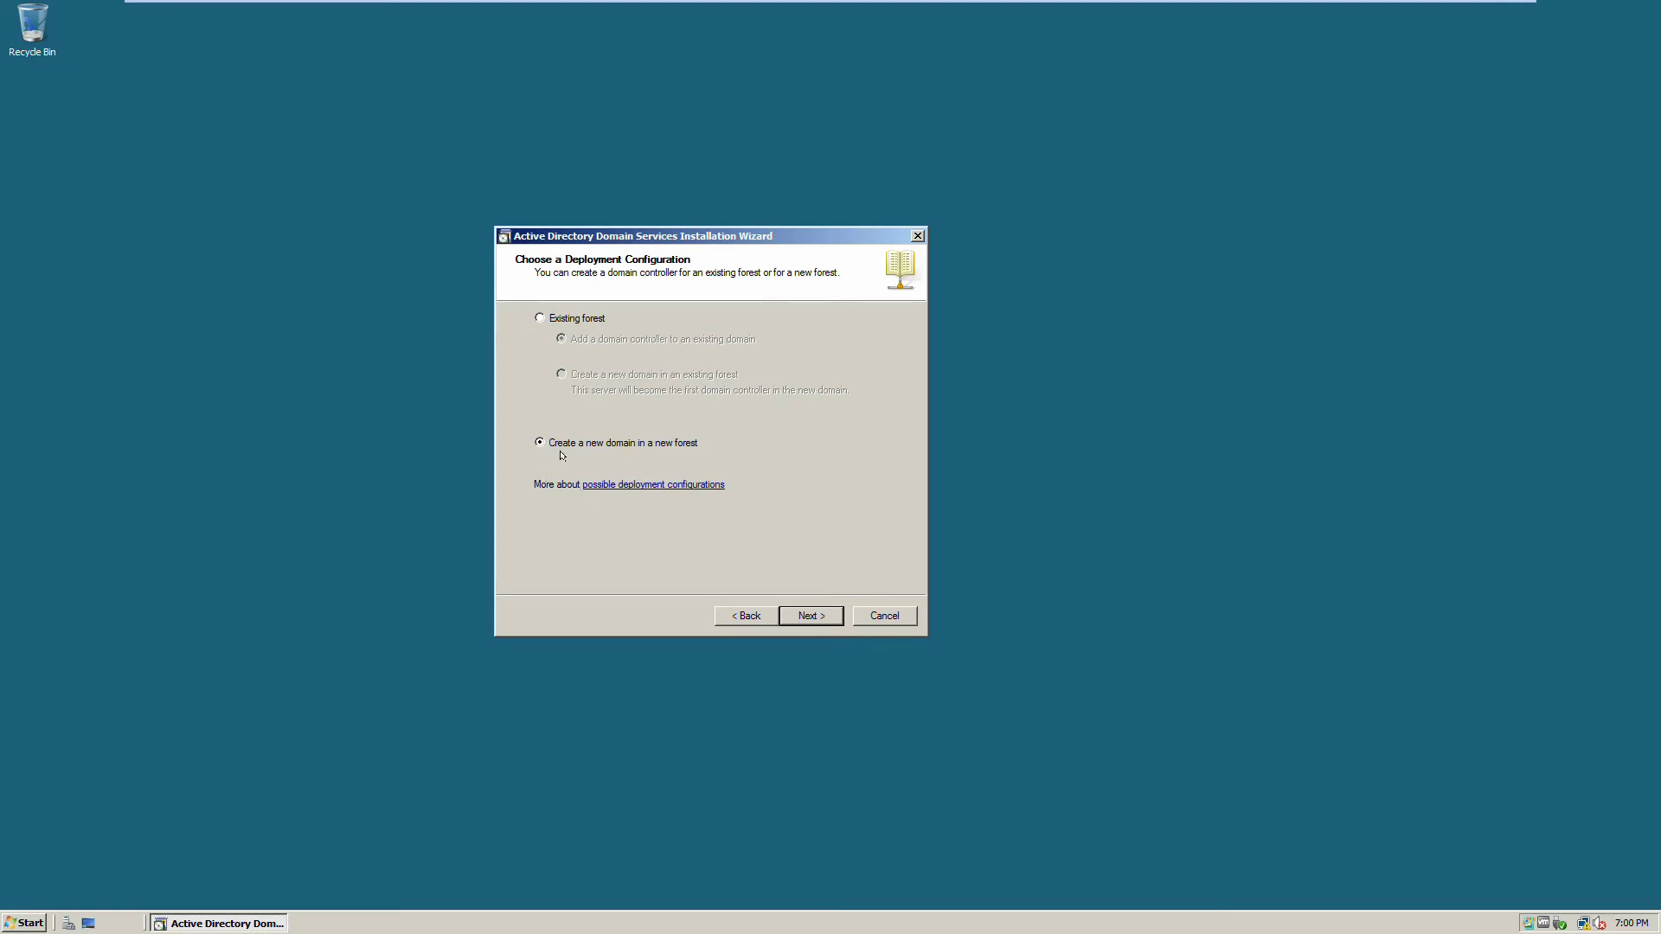
left_click(813, 619)
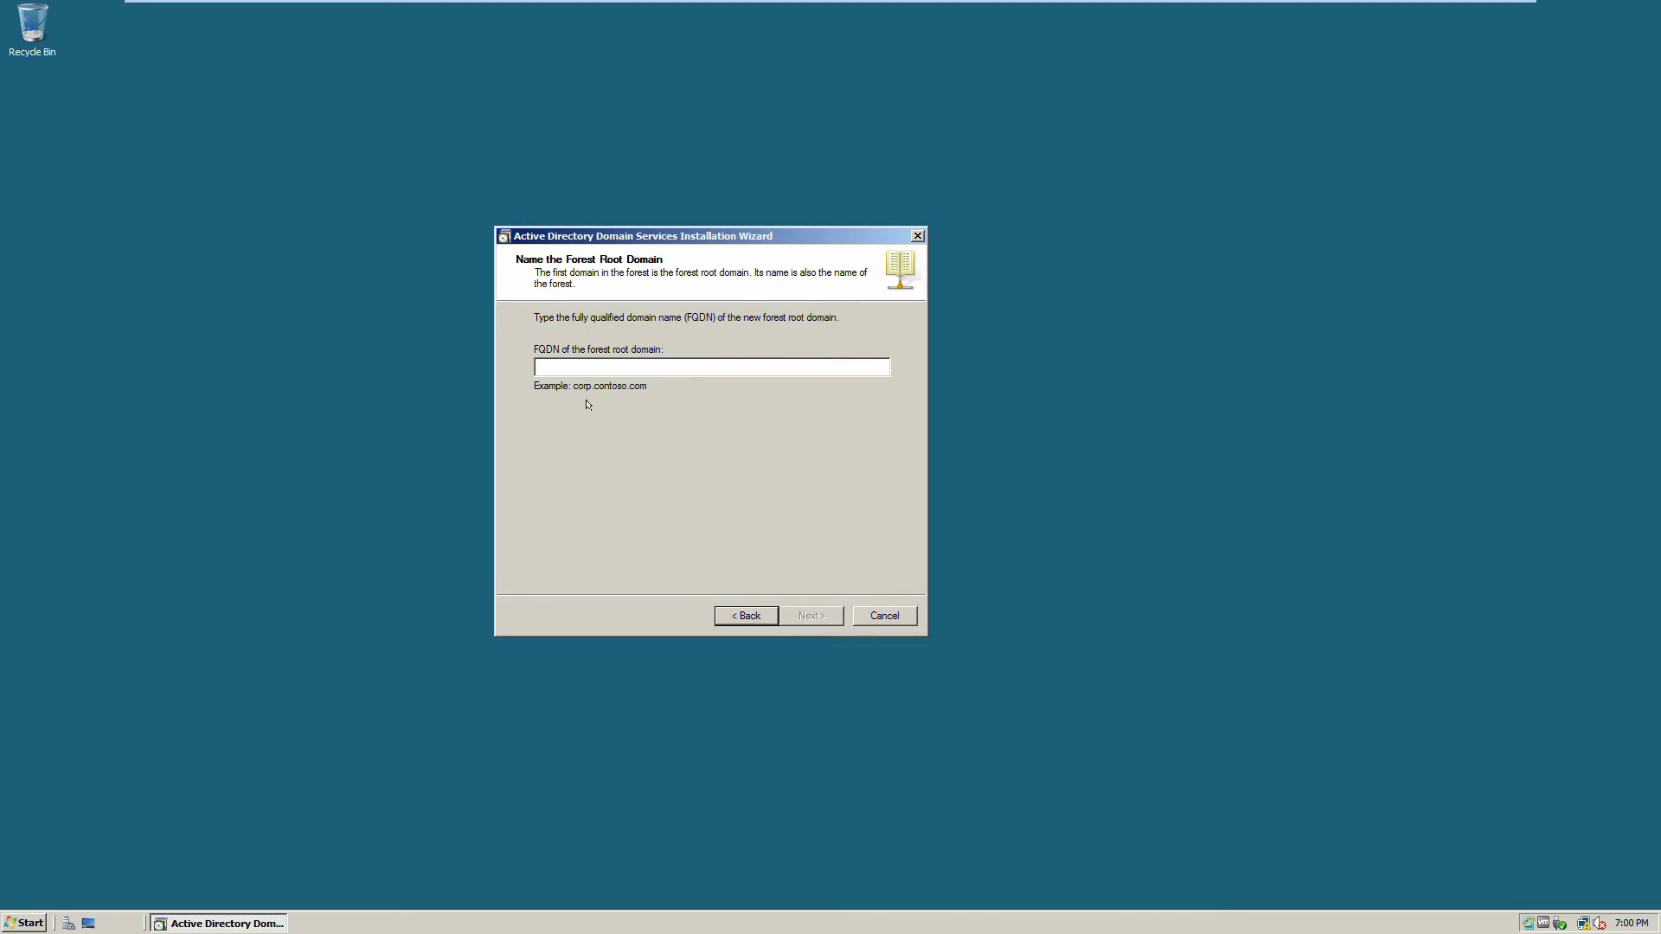
key("alt")
left_click(621, 362)
type("yahoo.com")
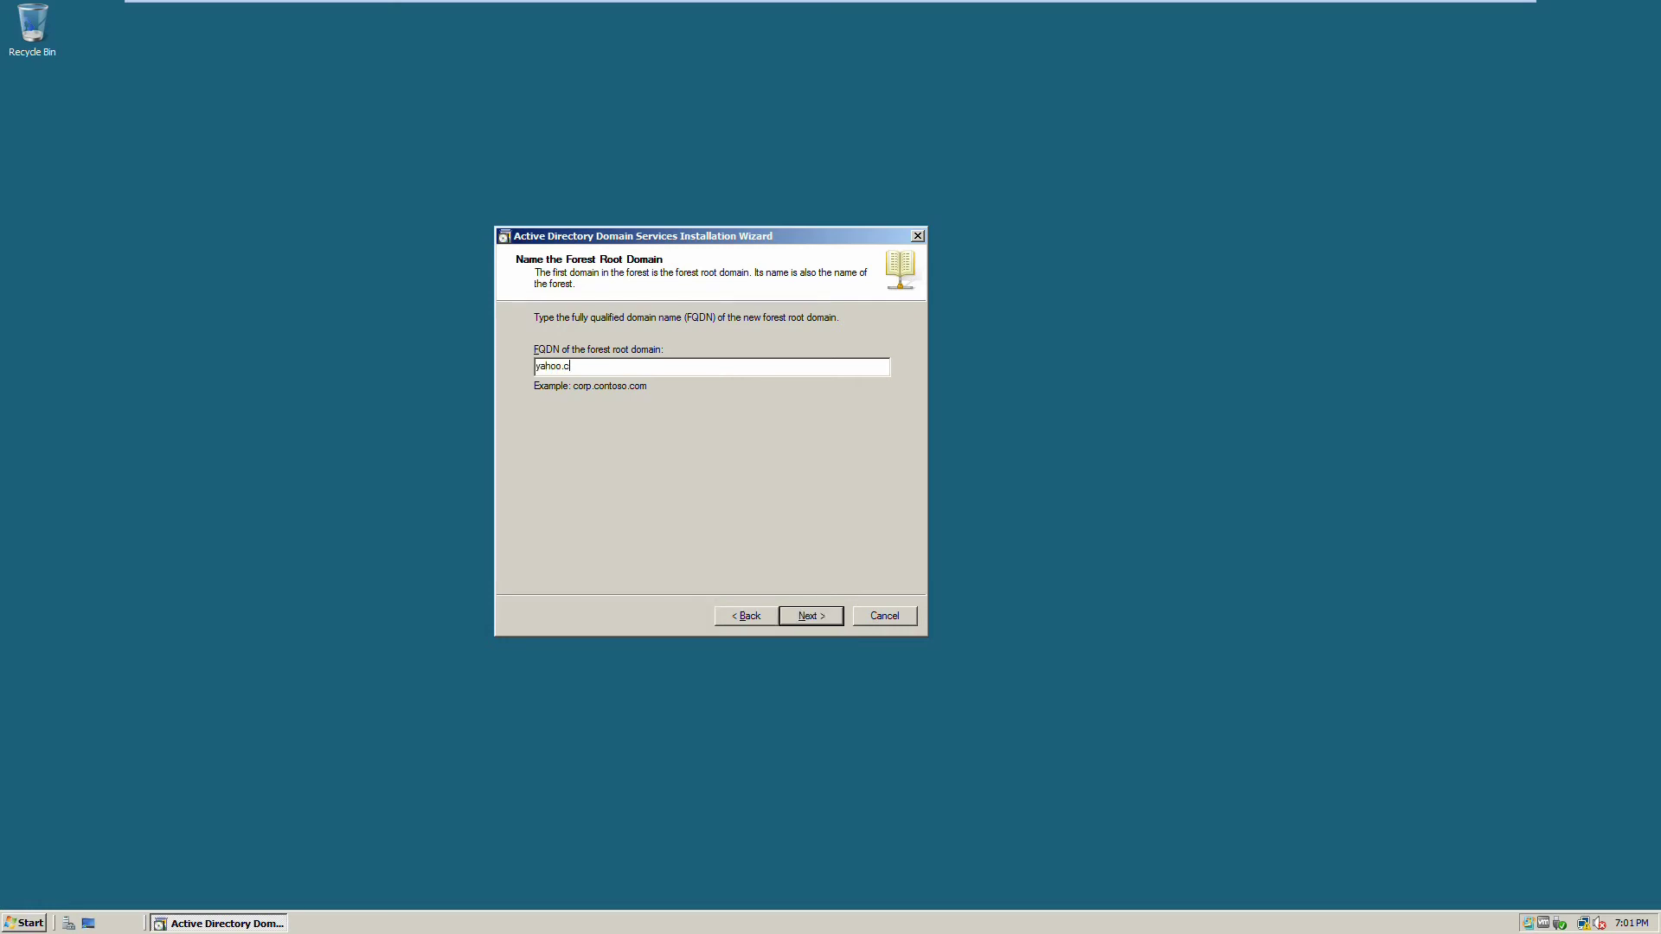
key("BackSpace")
key("BackSpace")
key("BackSpace")
key("BackSpace")
key("BackSpace")
key("BackSpace")
key("BackSpace")
key("BackSpace")
key("BackSpace")
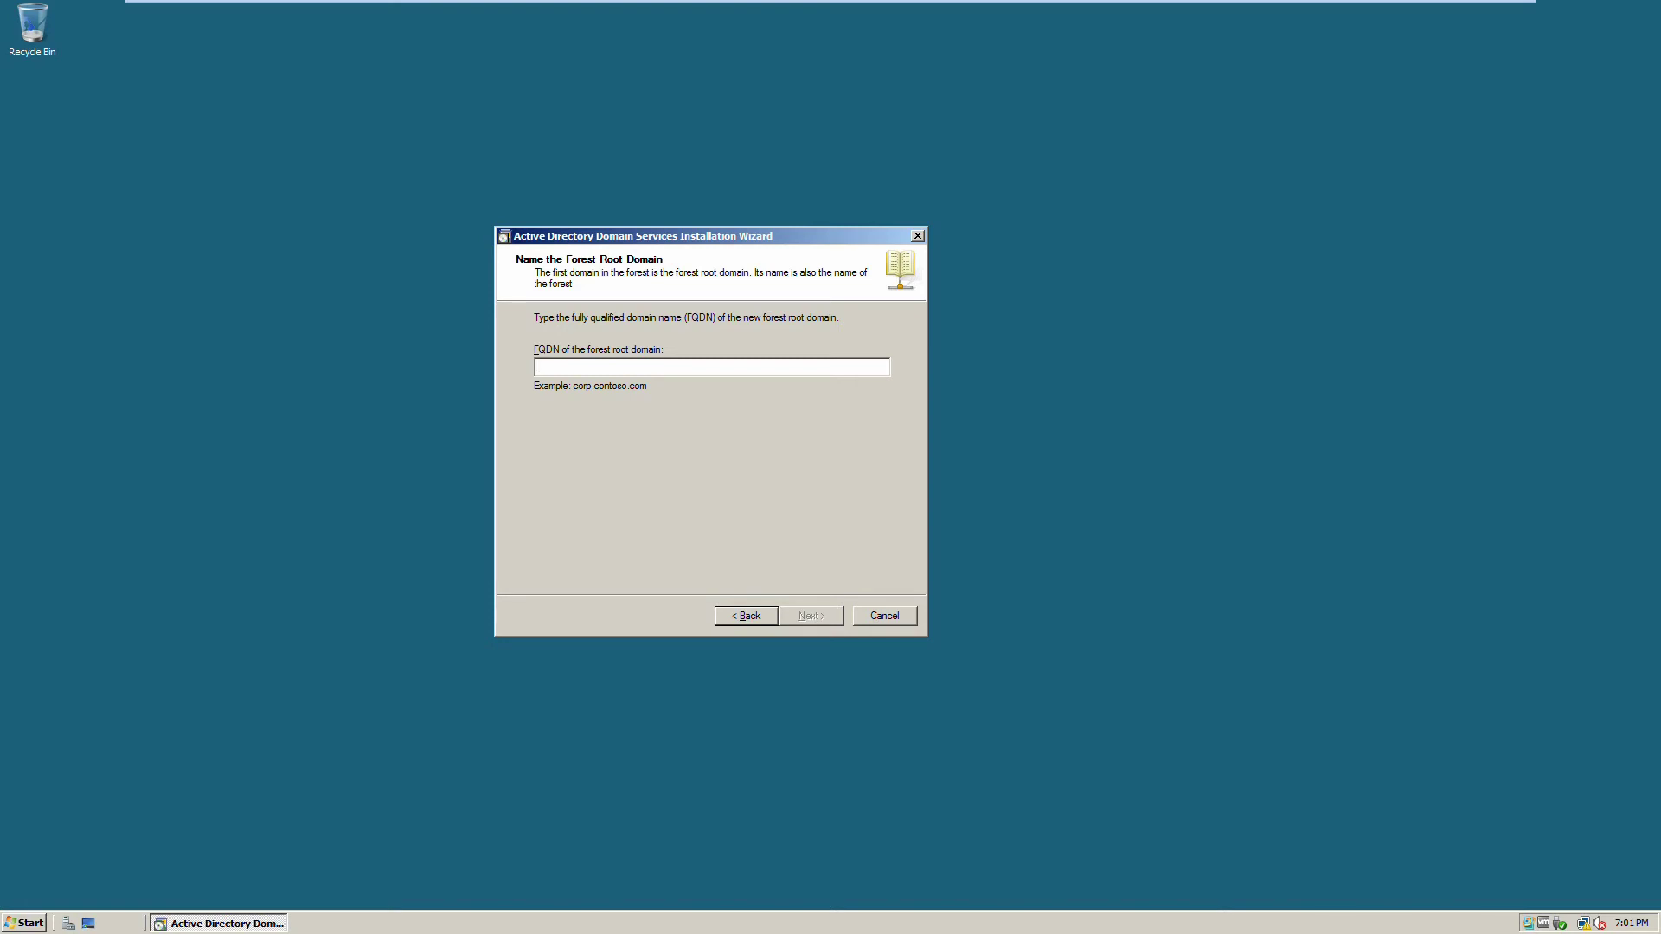
type("mic")
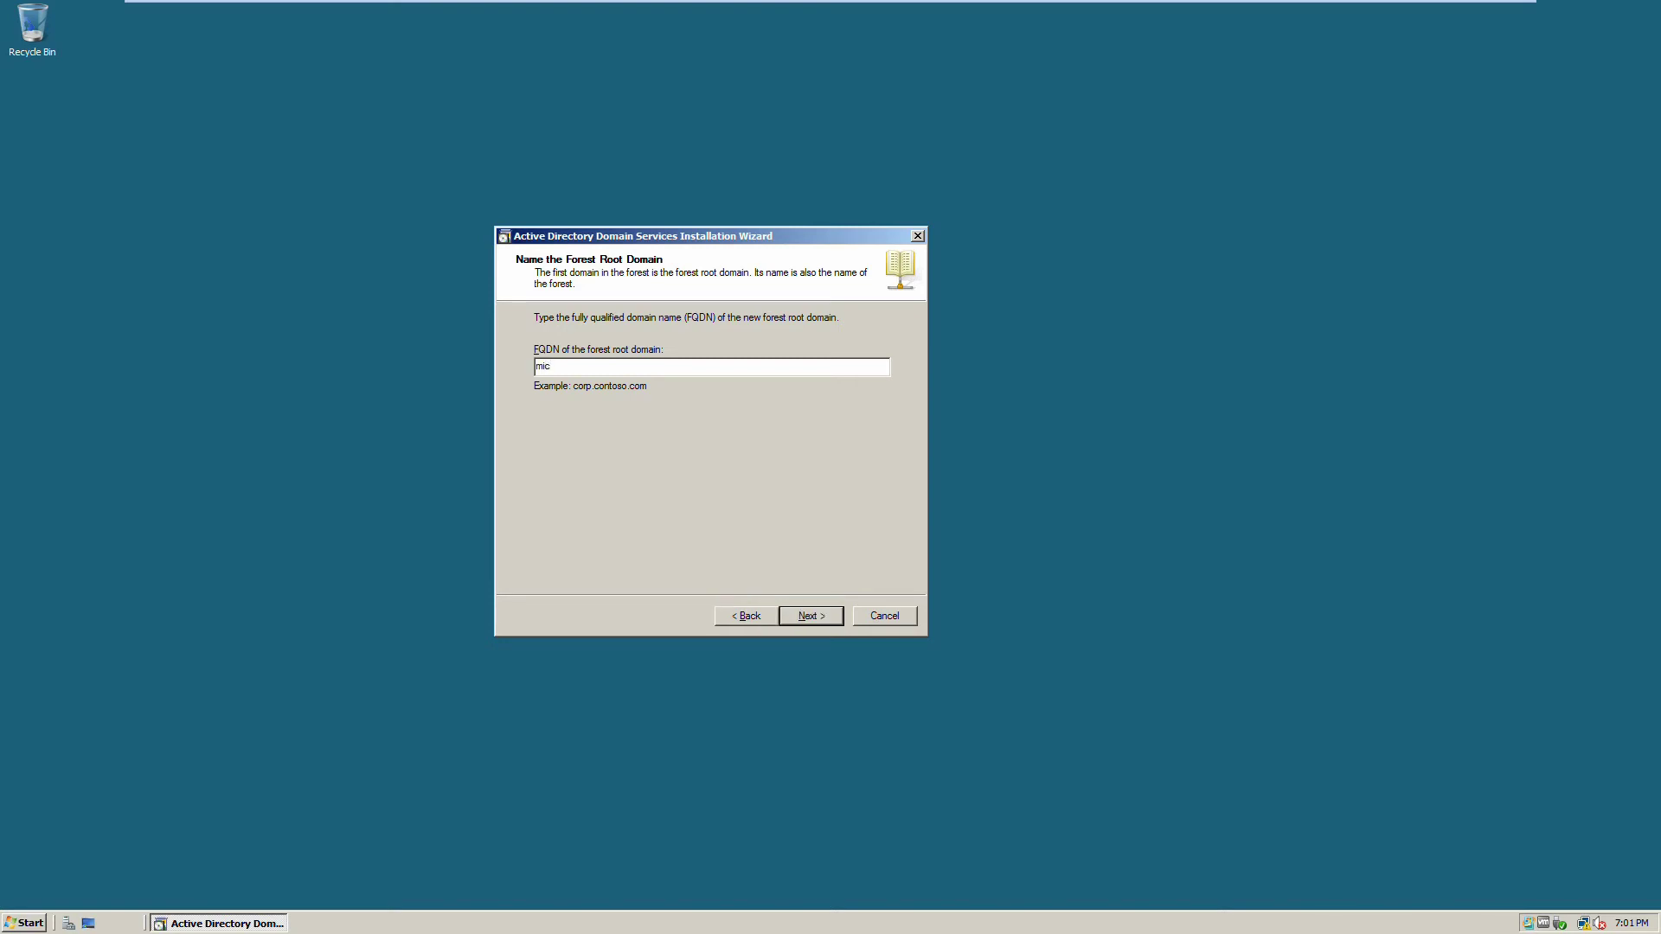
key("BackSpace")
key("BackSpace")
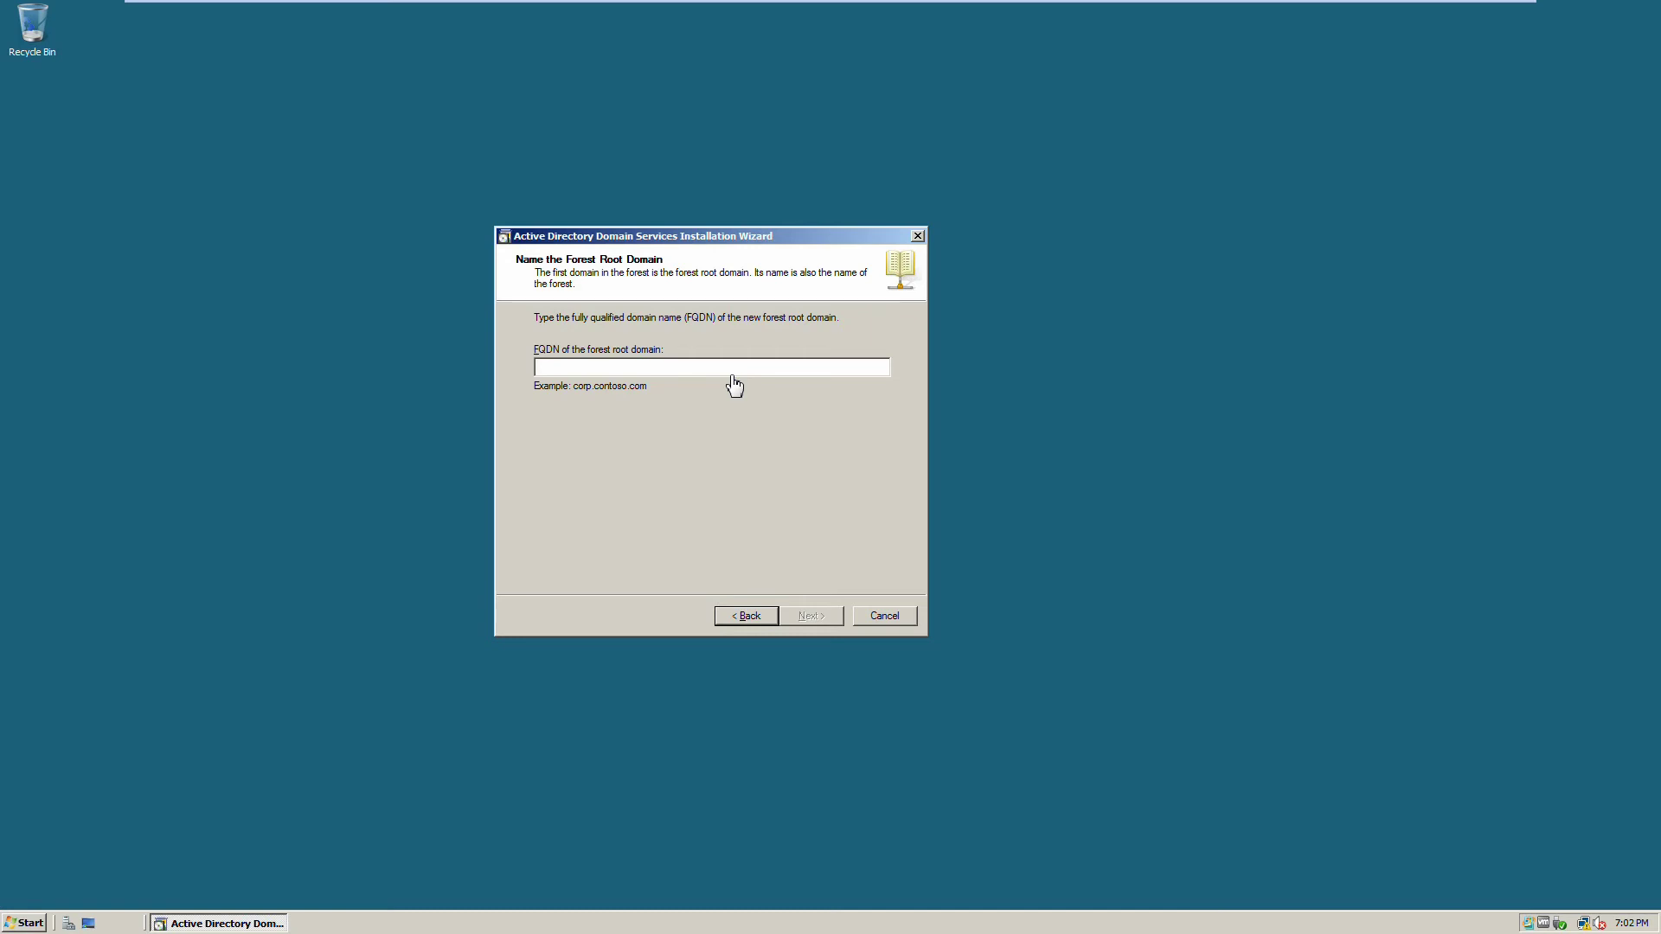
Name the forest root domain hamshahri.com and continue to the forest functional level
type("hamshah")
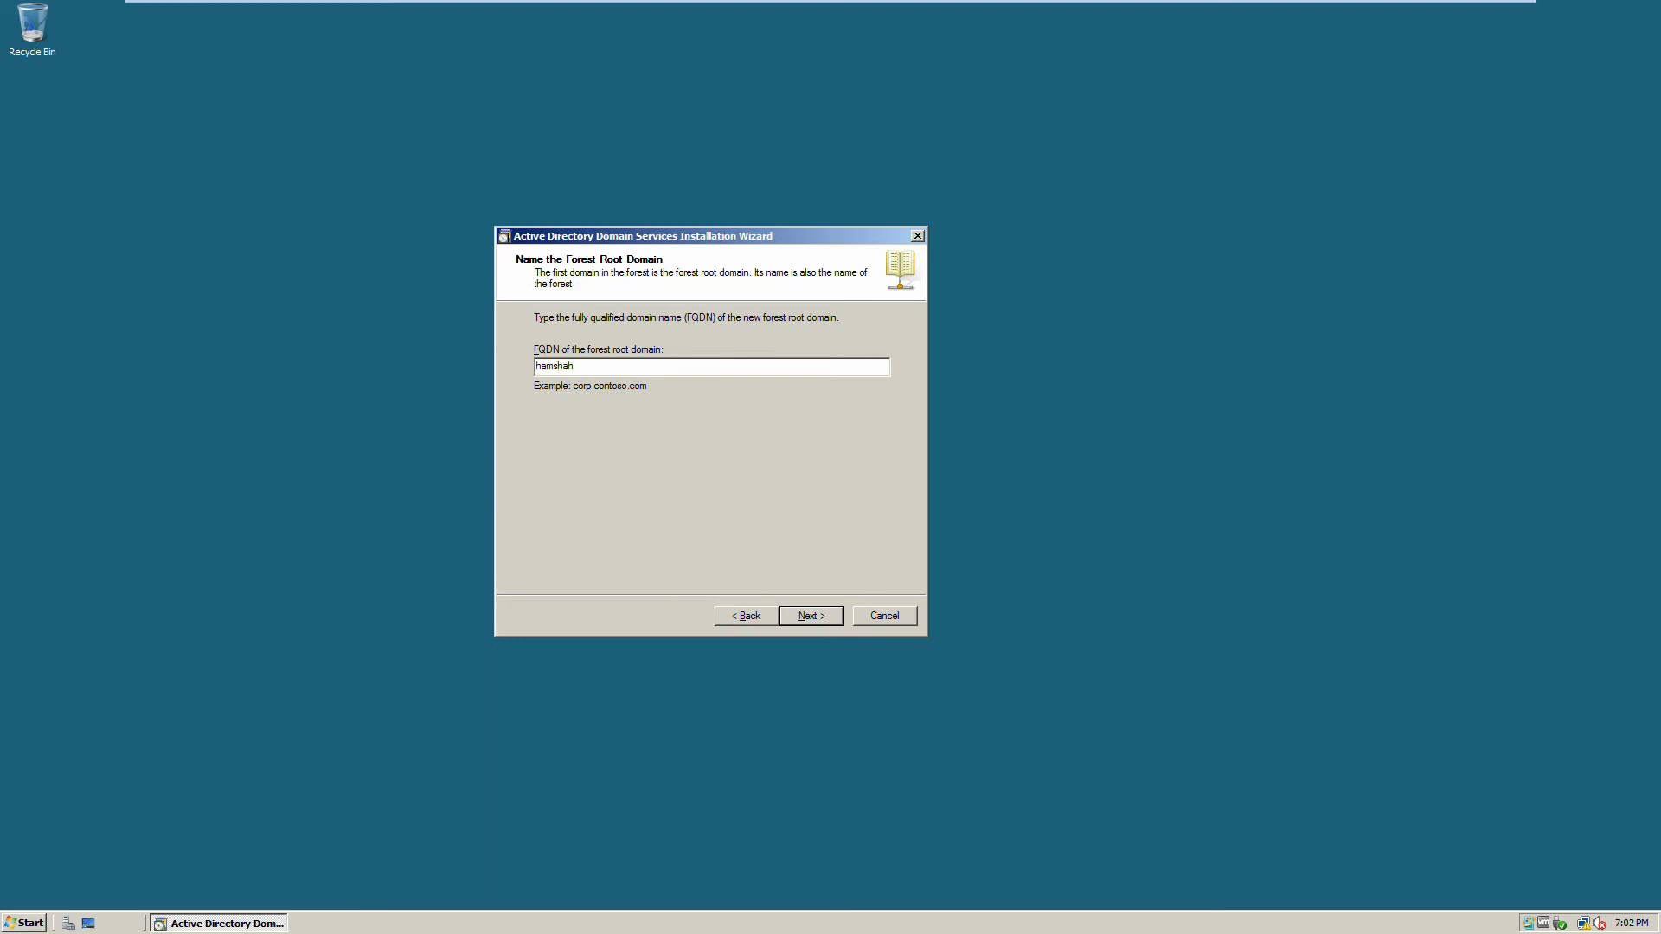
type("ri.com")
key("Return")
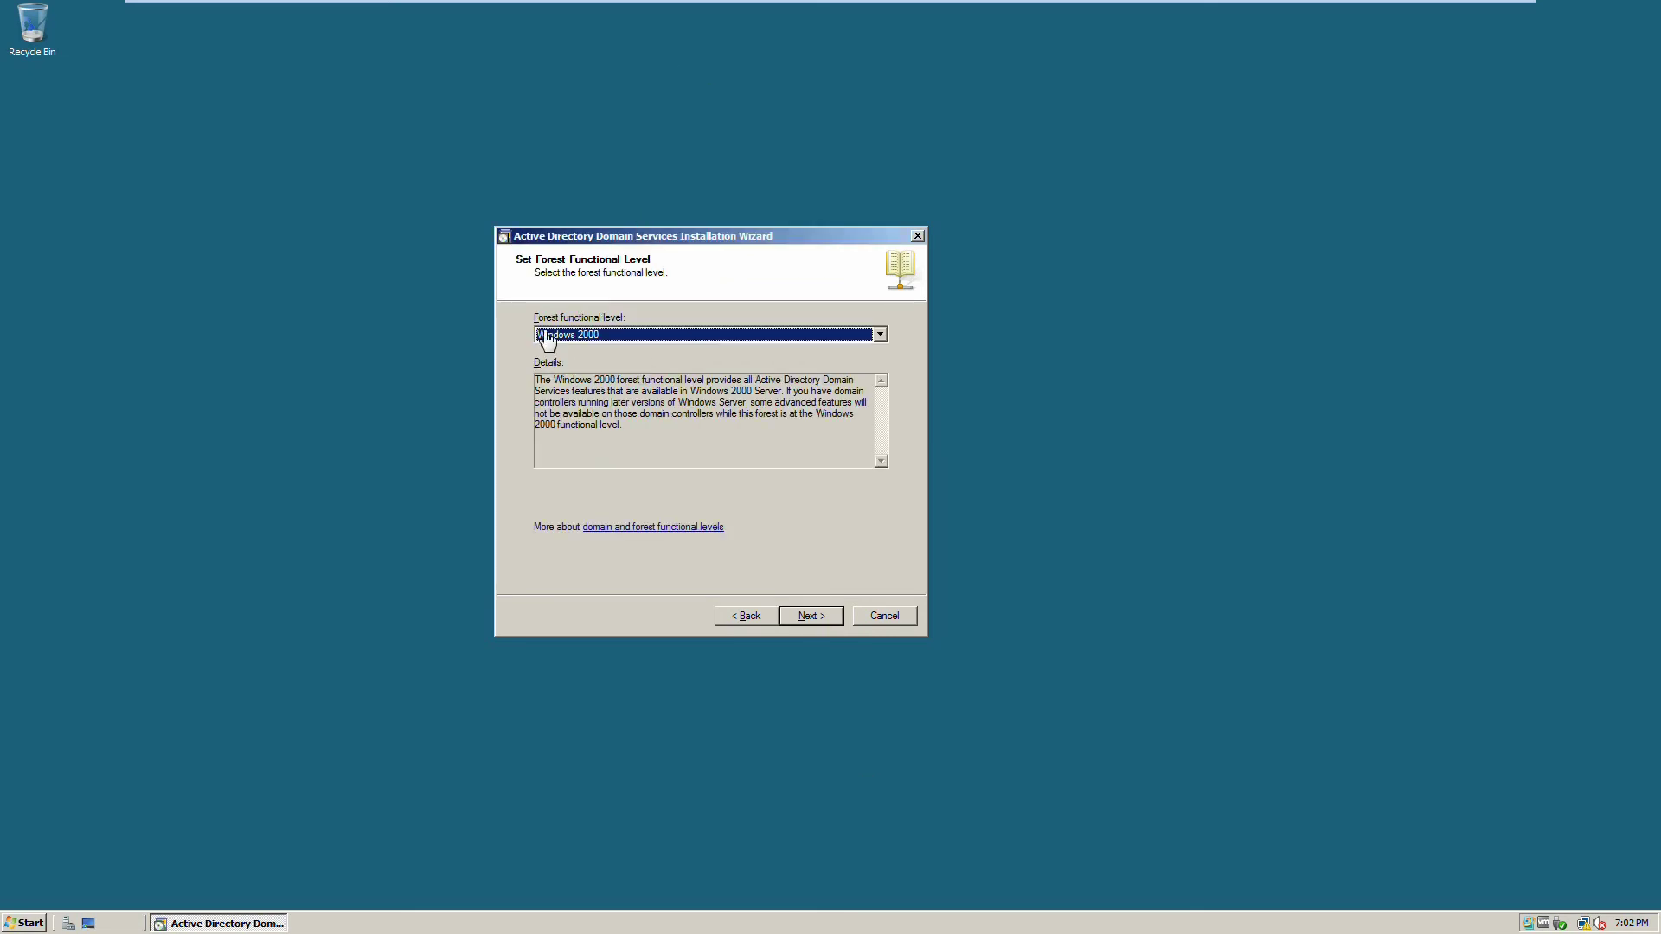
Go through the available forest functional levels and try Windows Server 2003 to read its details
left_click(612, 336)
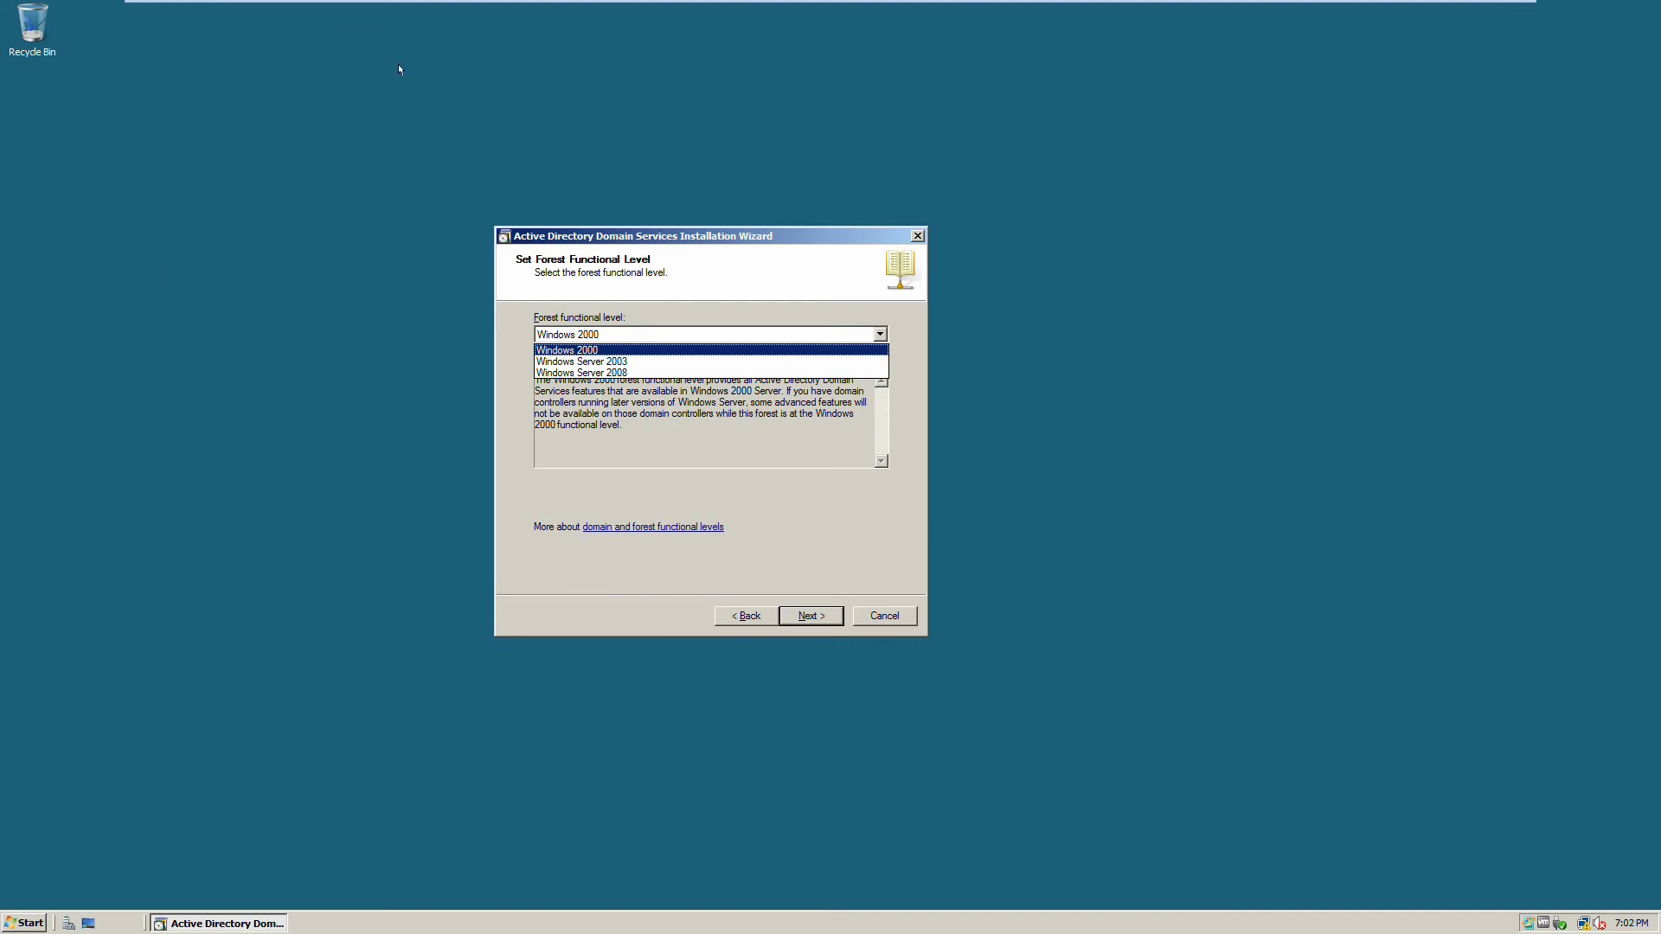
left_click(589, 350)
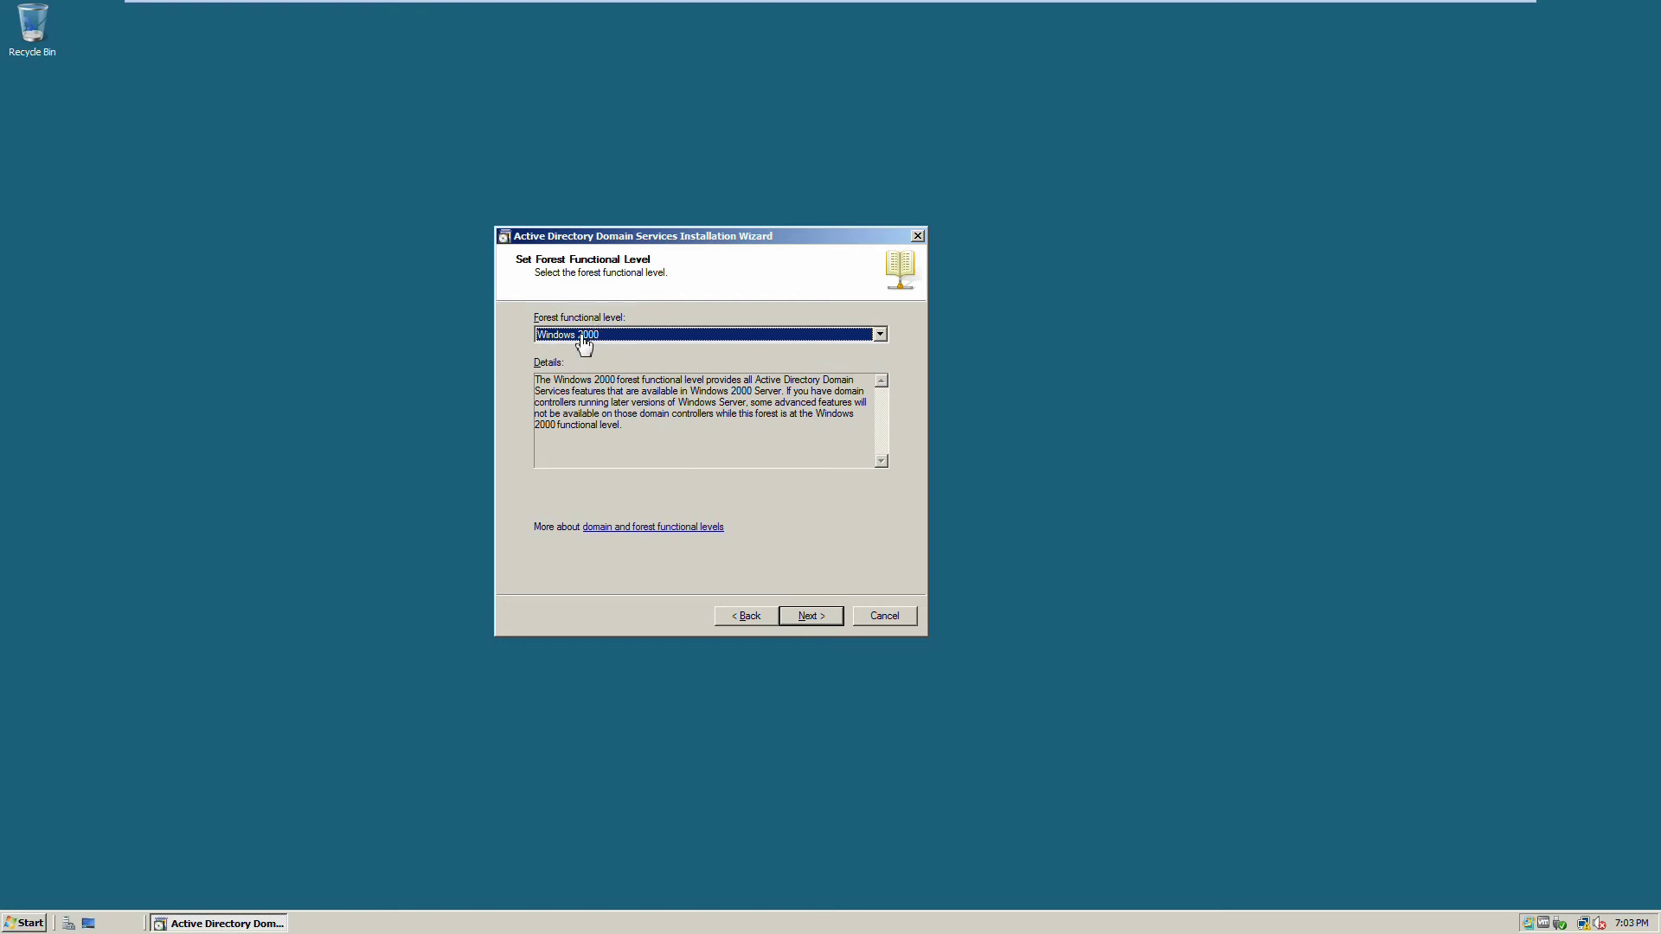
key("Tab")
left_click(605, 333)
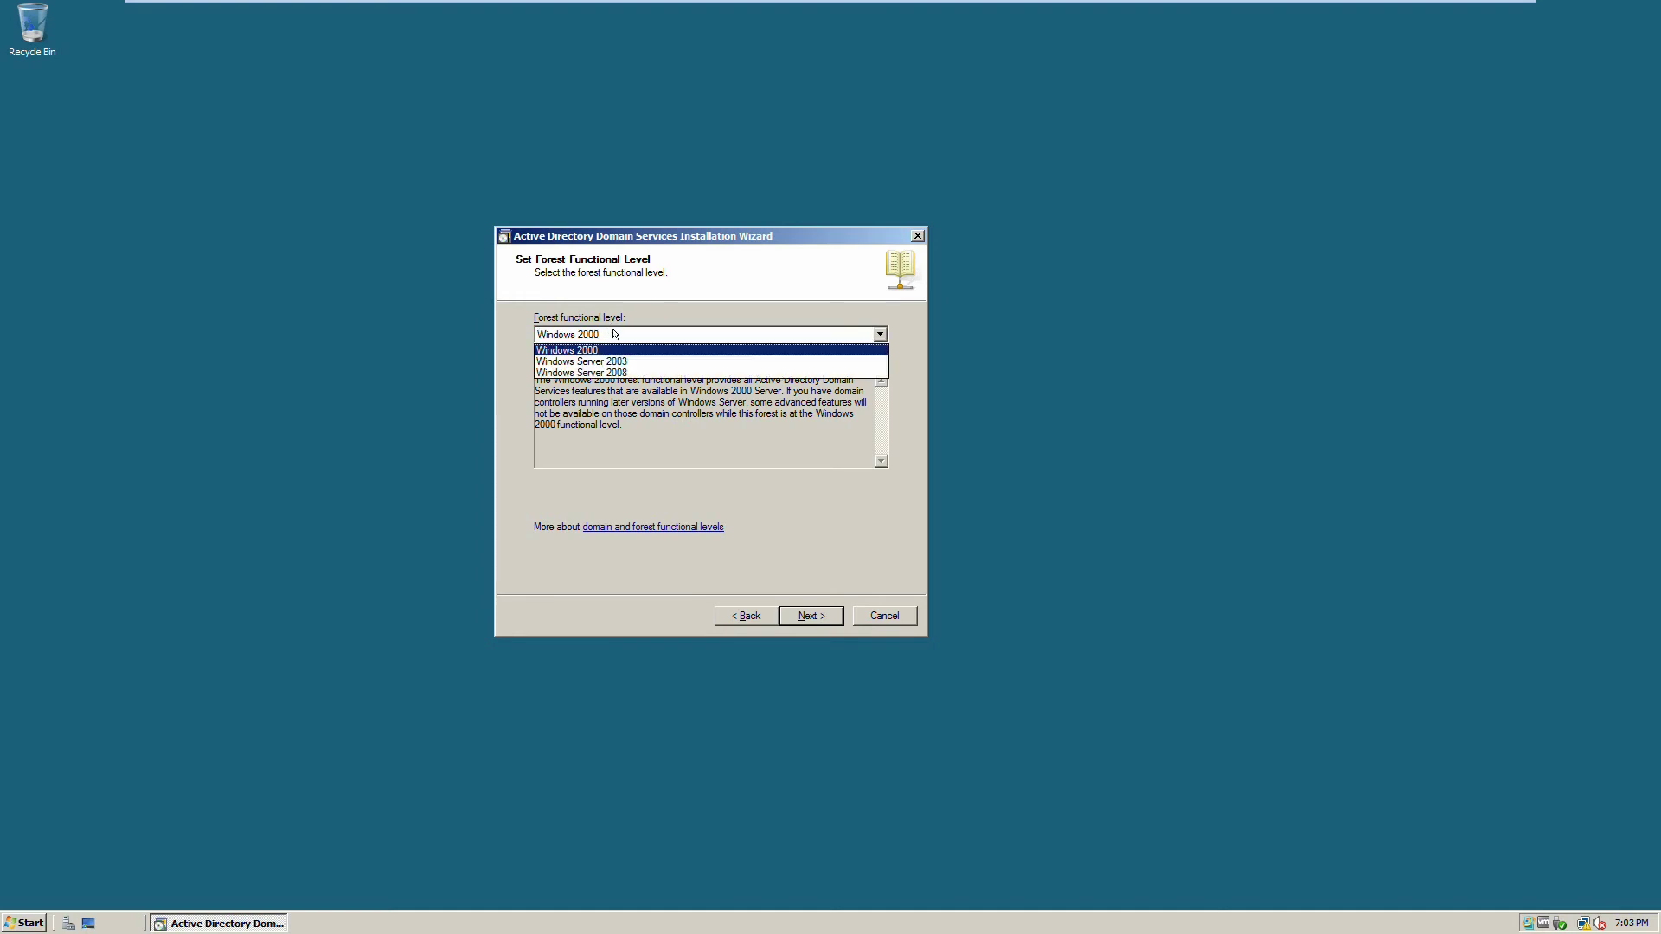
left_click(614, 334)
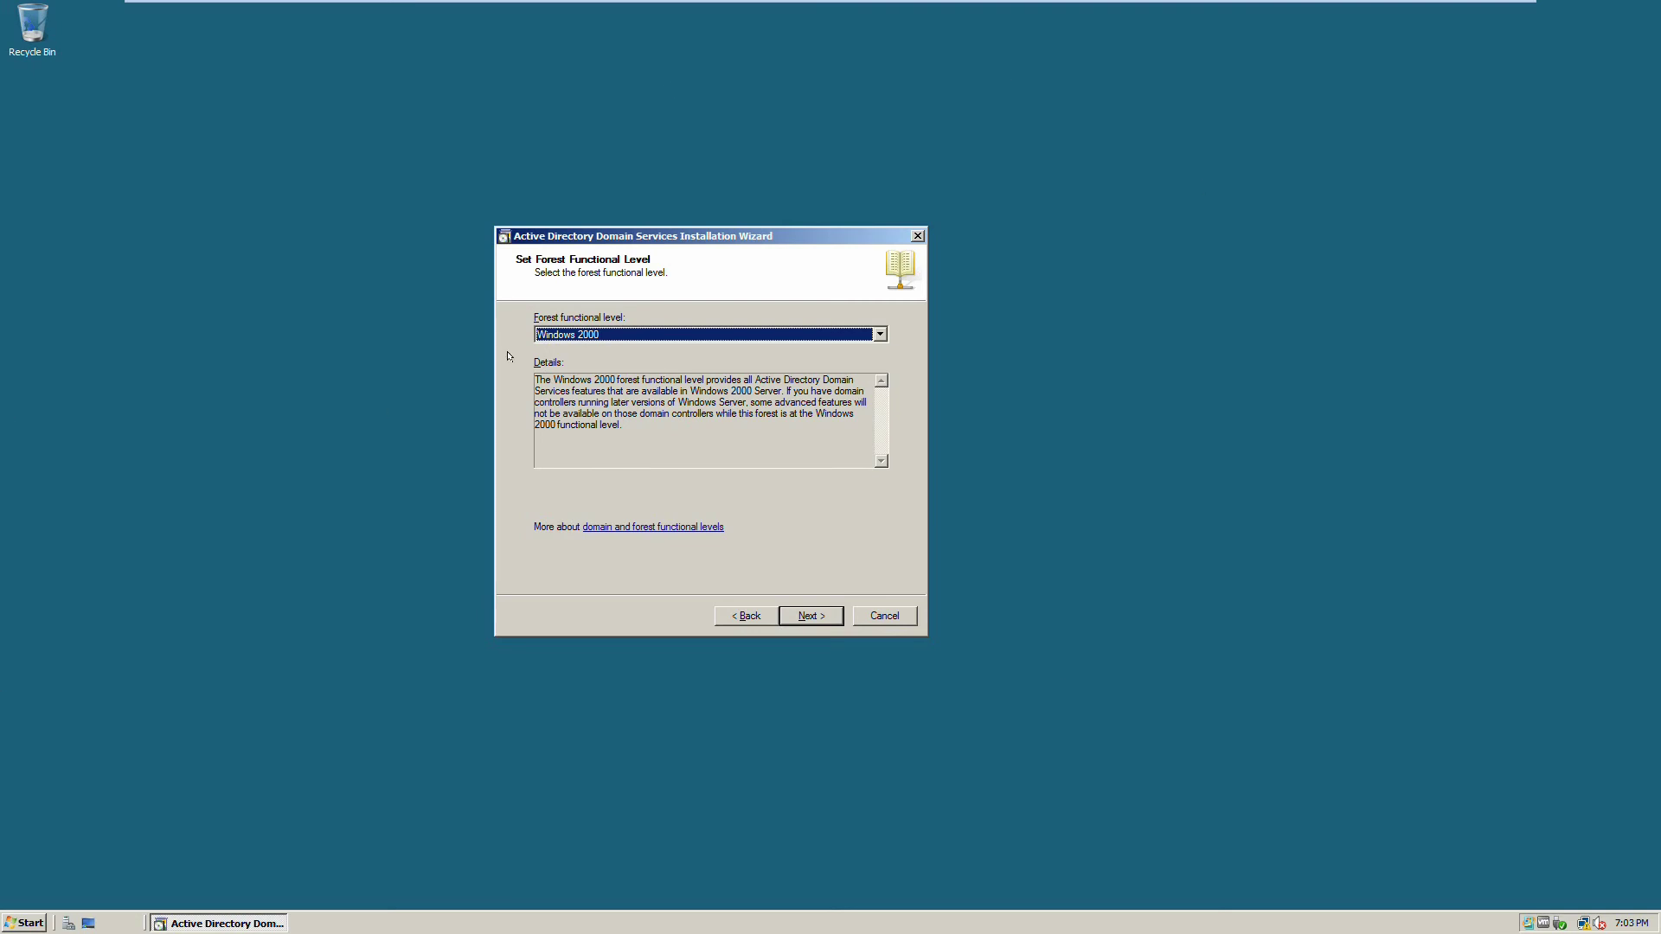
left_click(571, 334)
left_click(576, 364)
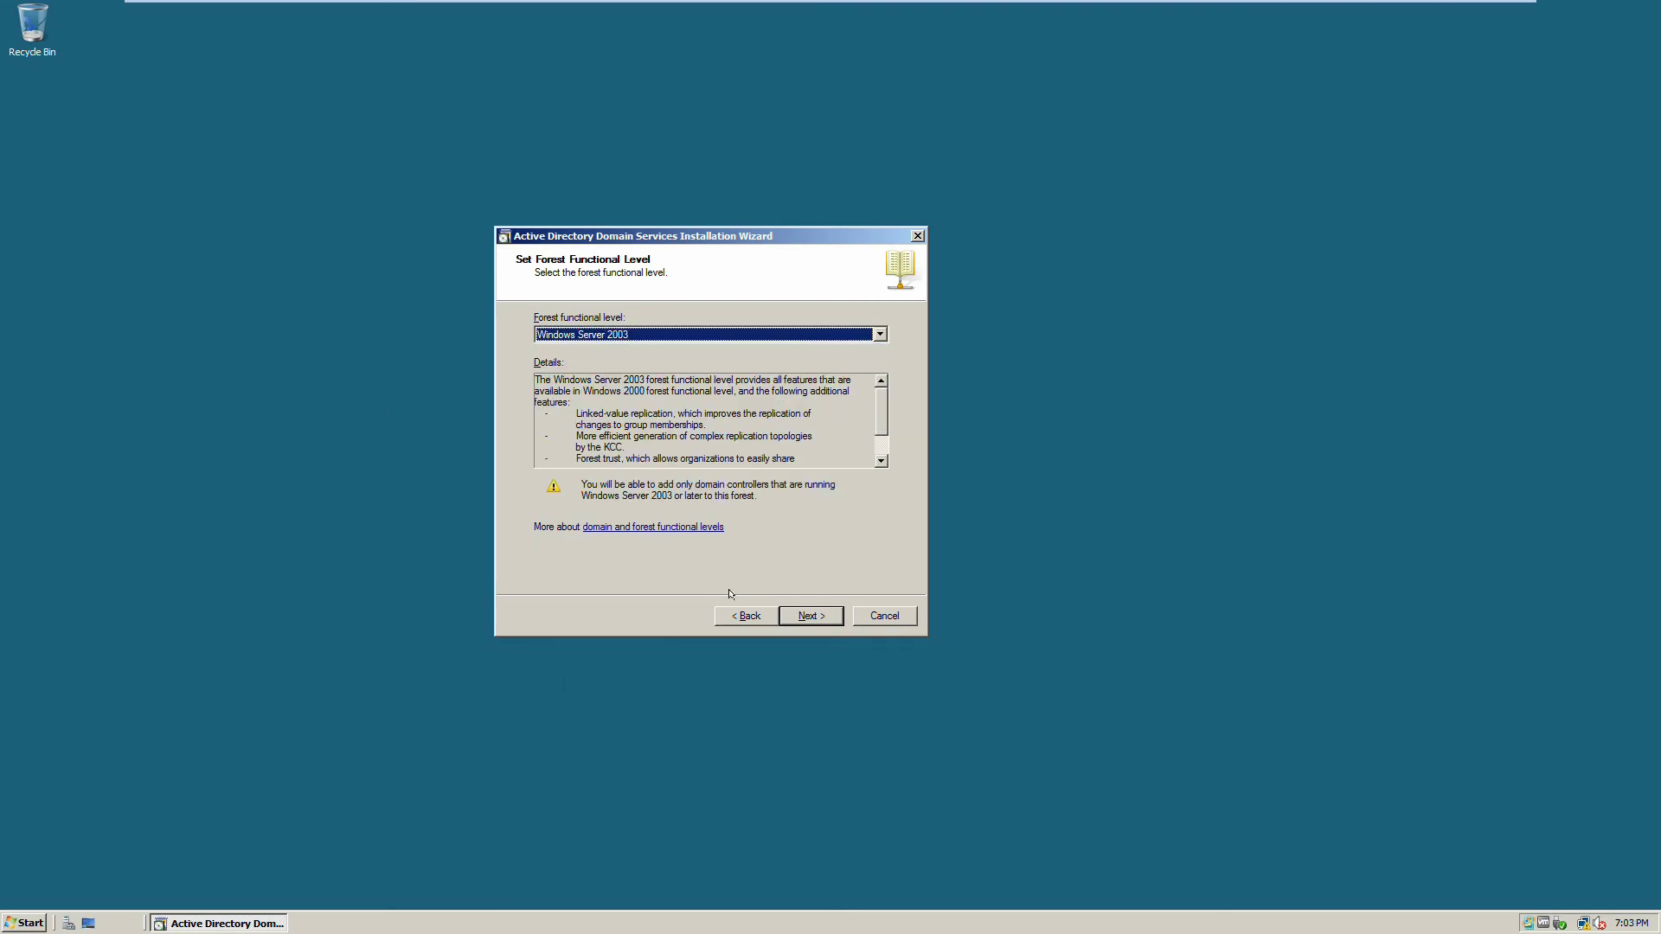
left_click_drag(885, 412, 671, 197)
Set the forest functional level to Windows Server 2008 and continue to the additional domain controller options
left_click(623, 335)
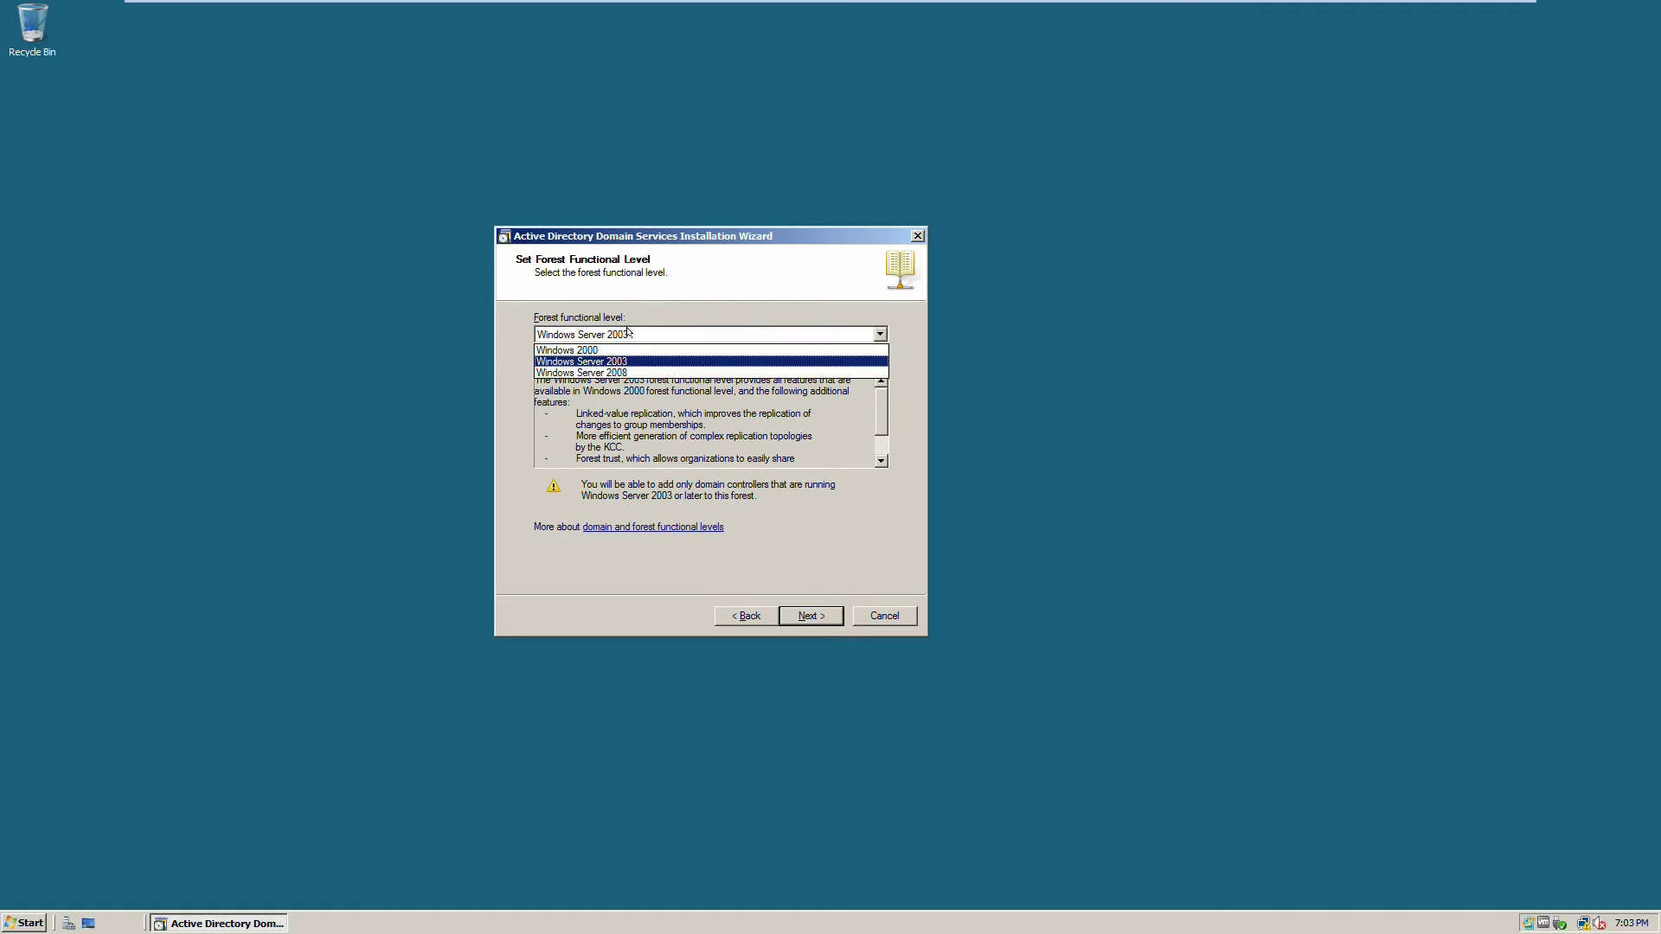
left_click(605, 373)
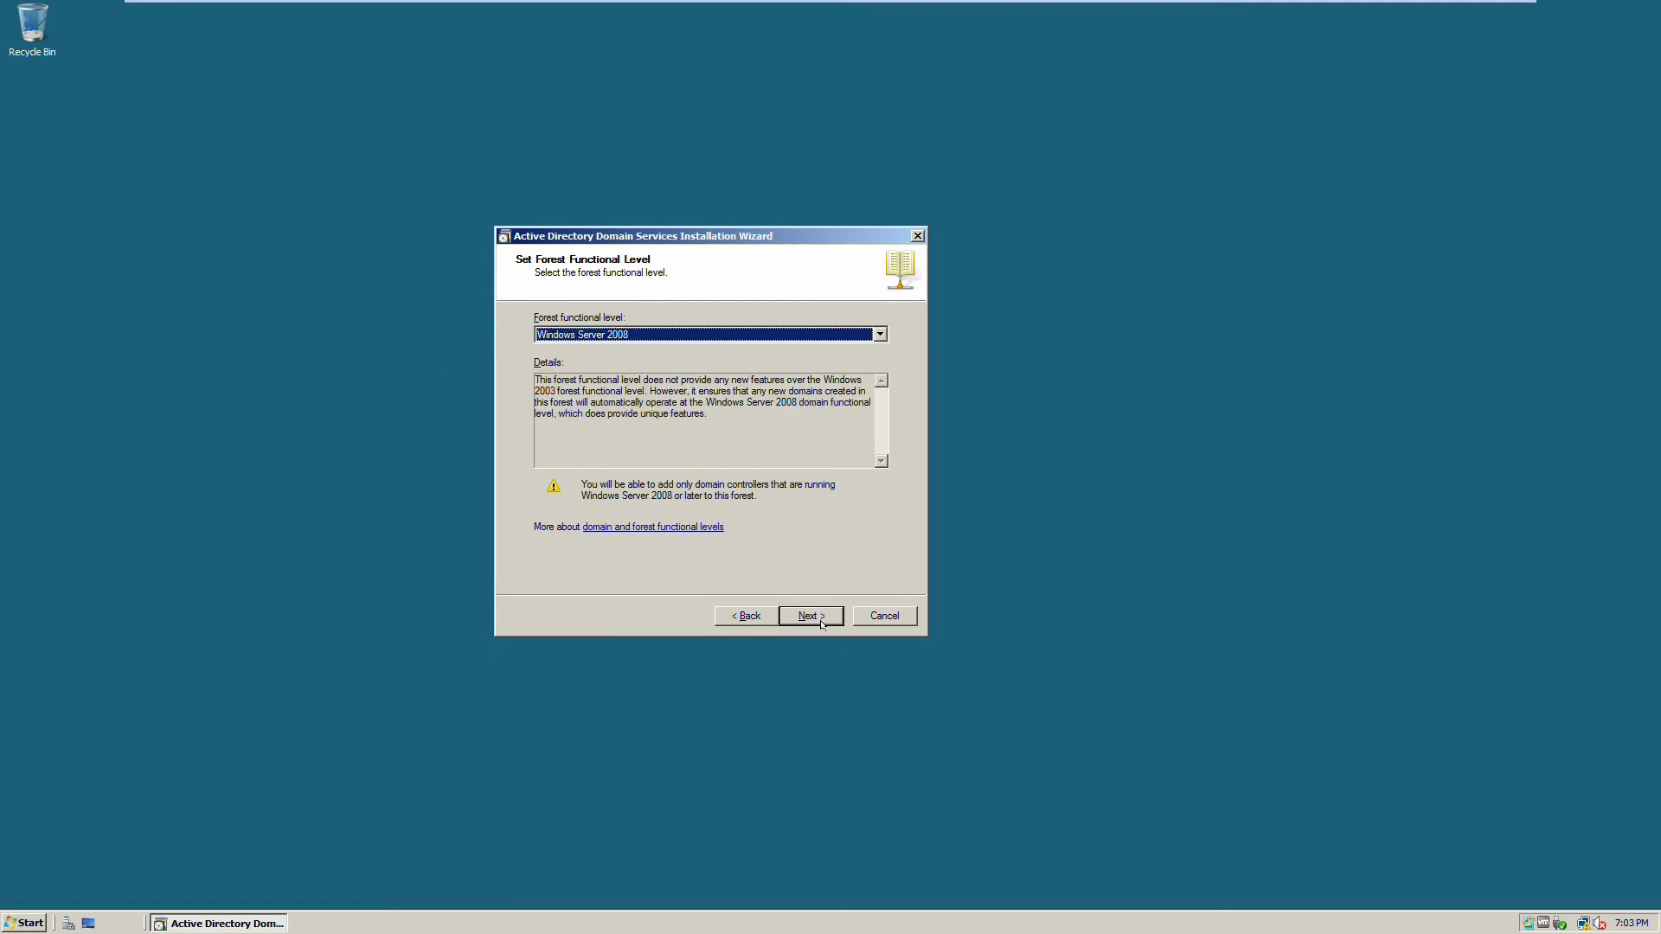
left_click(583, 335)
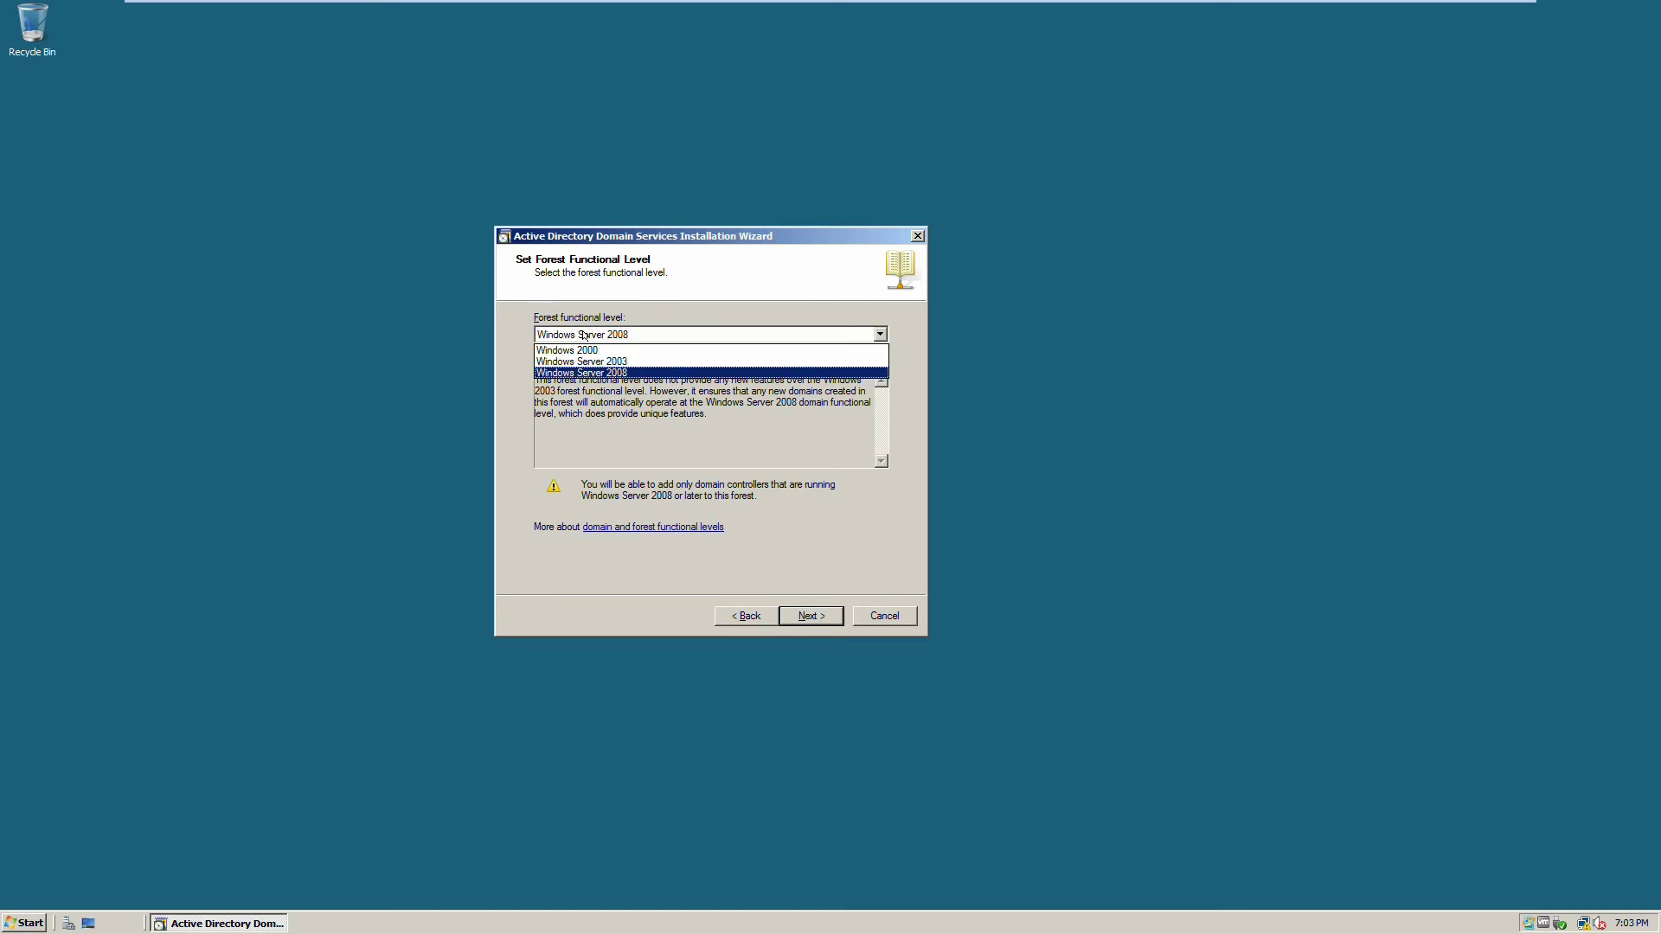
left_click(608, 373)
left_click(580, 336)
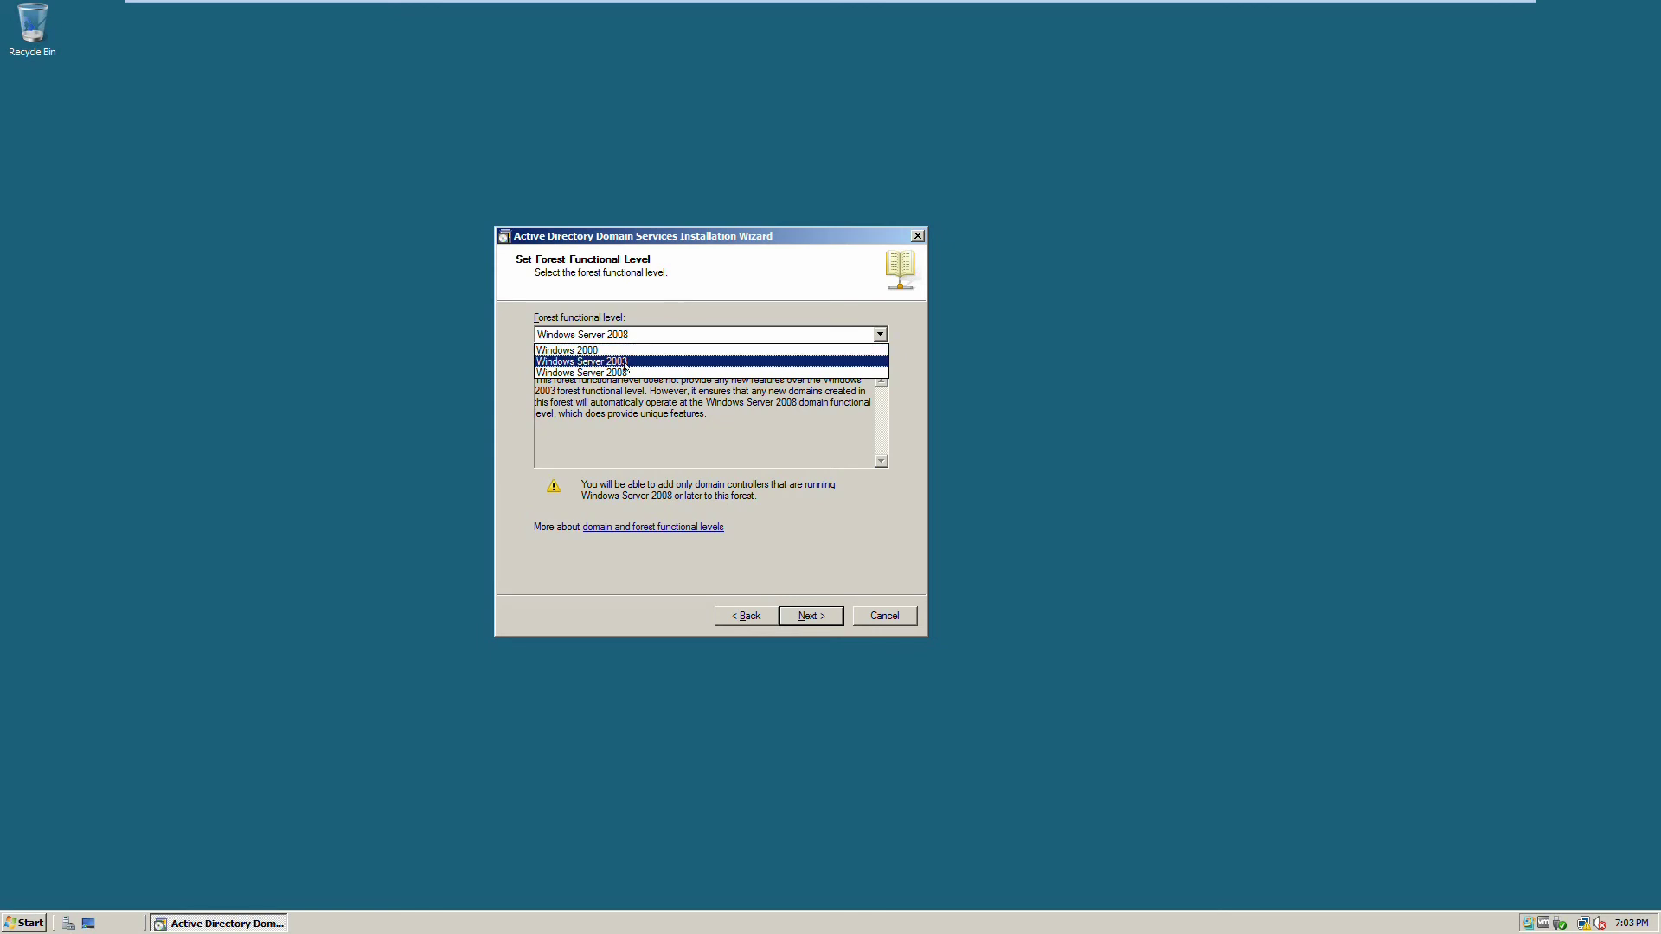
left_click(597, 373)
left_click(810, 615)
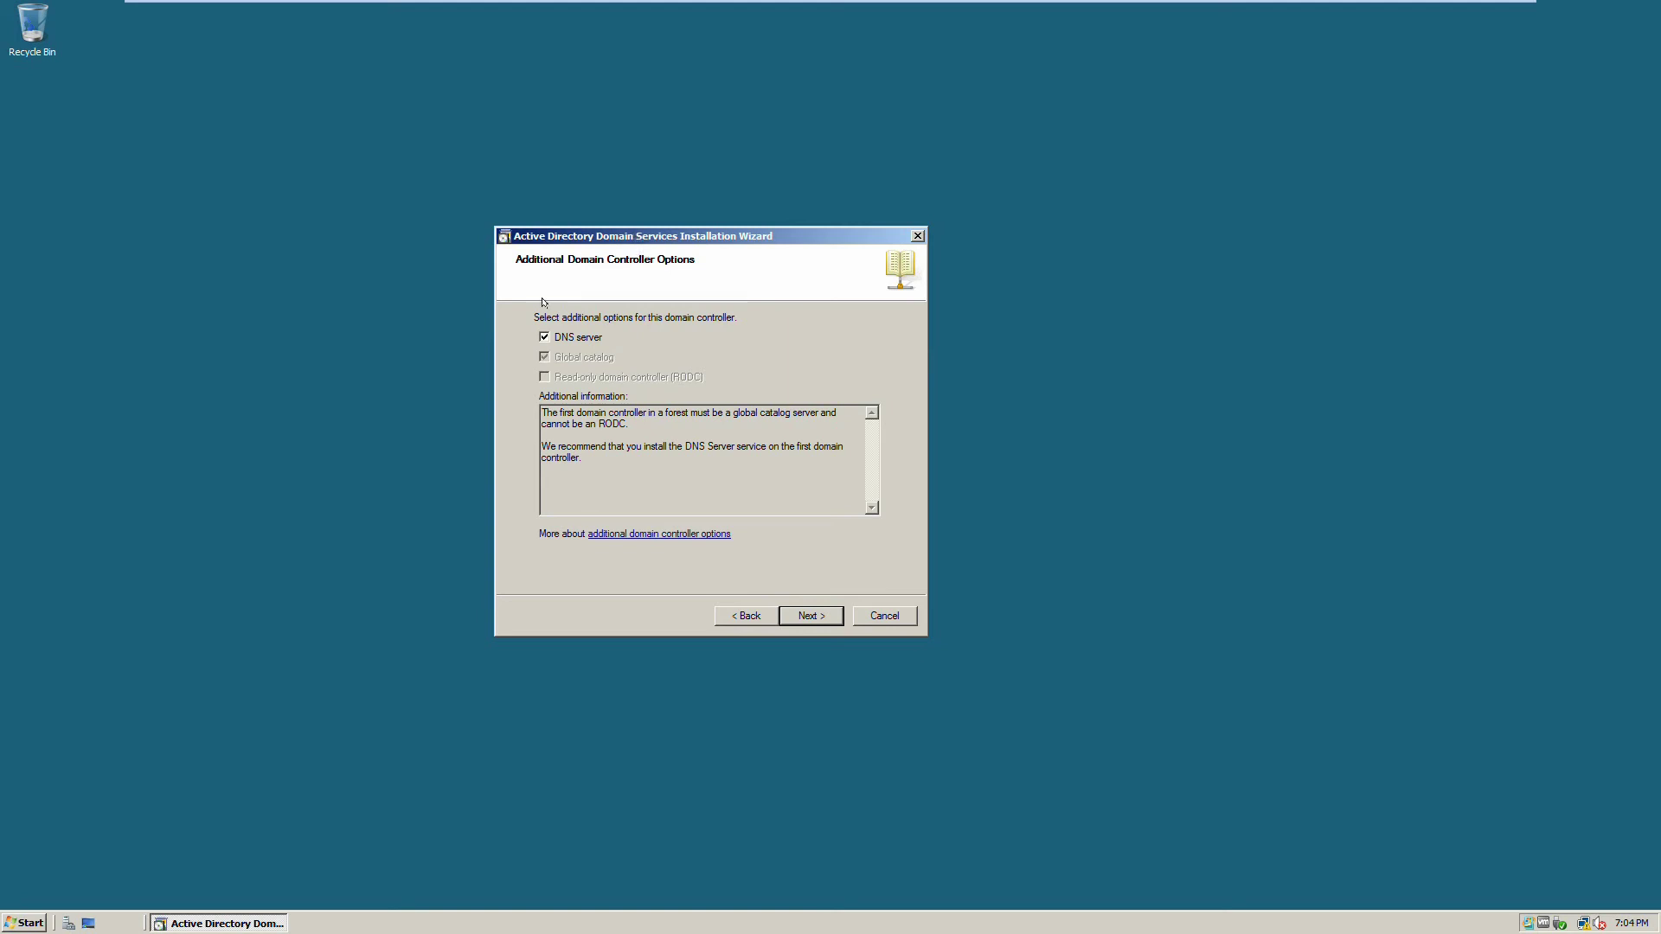
Accept the additional options with DNS server enabled and agree to continue without a DNS delegation
left_click(813, 615)
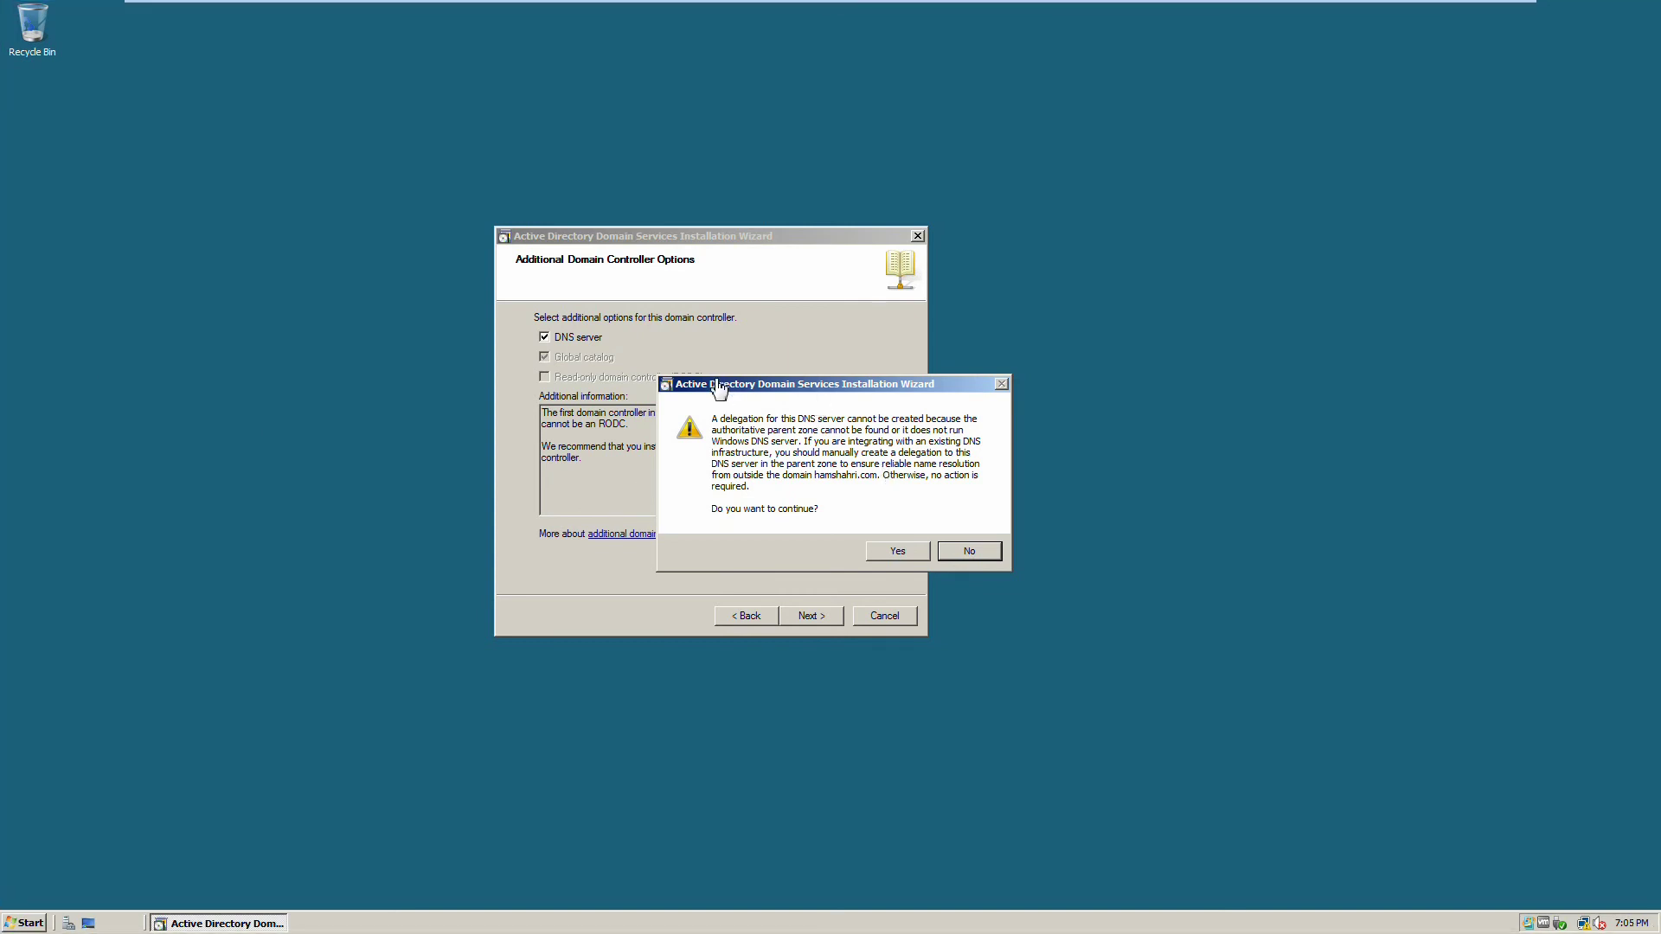
left_click_drag(702, 387, 497, 360)
left_click_drag(683, 357, 723, 416)
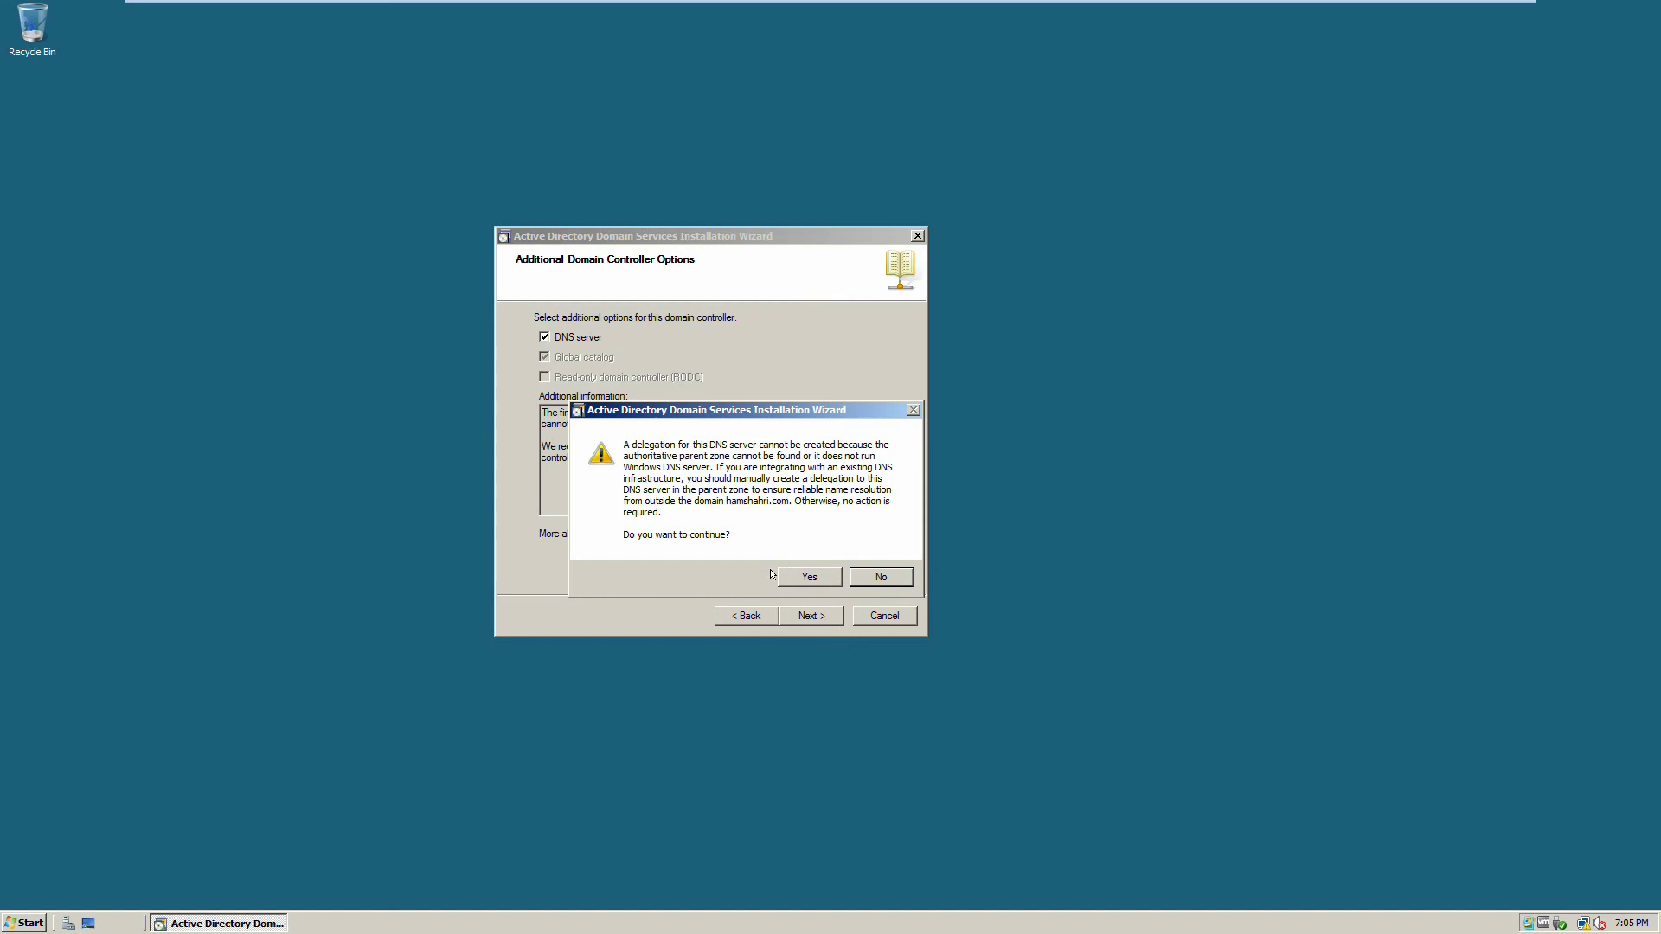
left_click(797, 575)
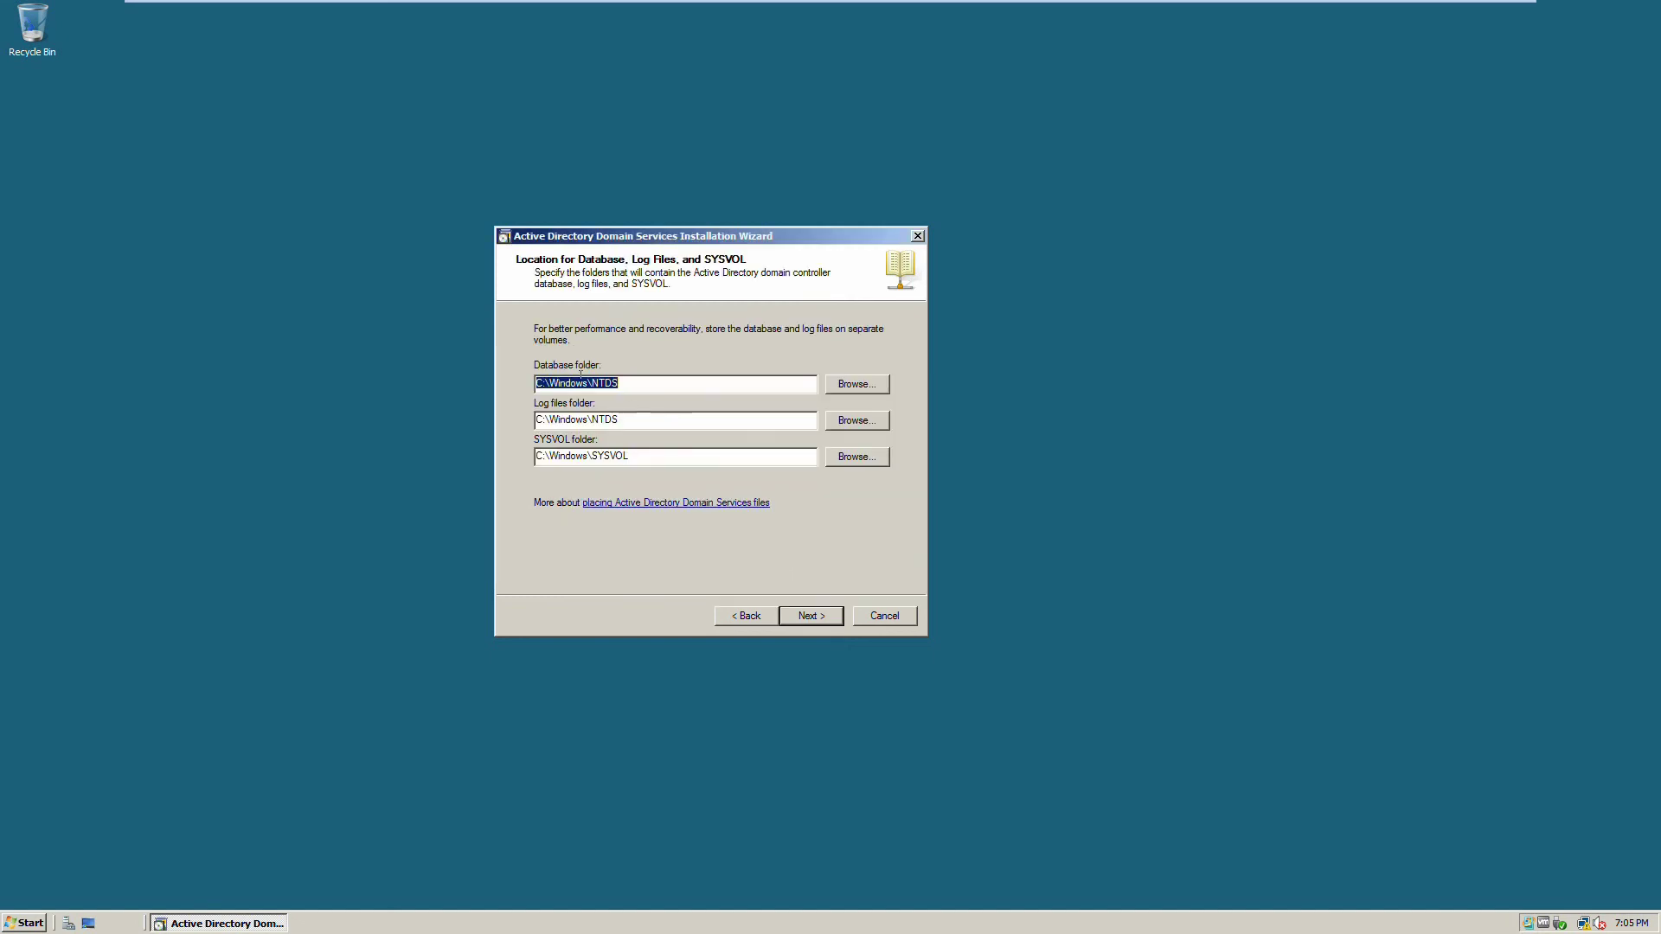
Review the folder locations and accept C:\Windows\NTDS for database and log files and C:\Windows\SYSVOL for SYSVOL
left_click(664, 384)
left_click_drag(664, 384, 532, 384)
left_click_drag(683, 420, 532, 420)
left_click_drag(664, 456, 156, 477)
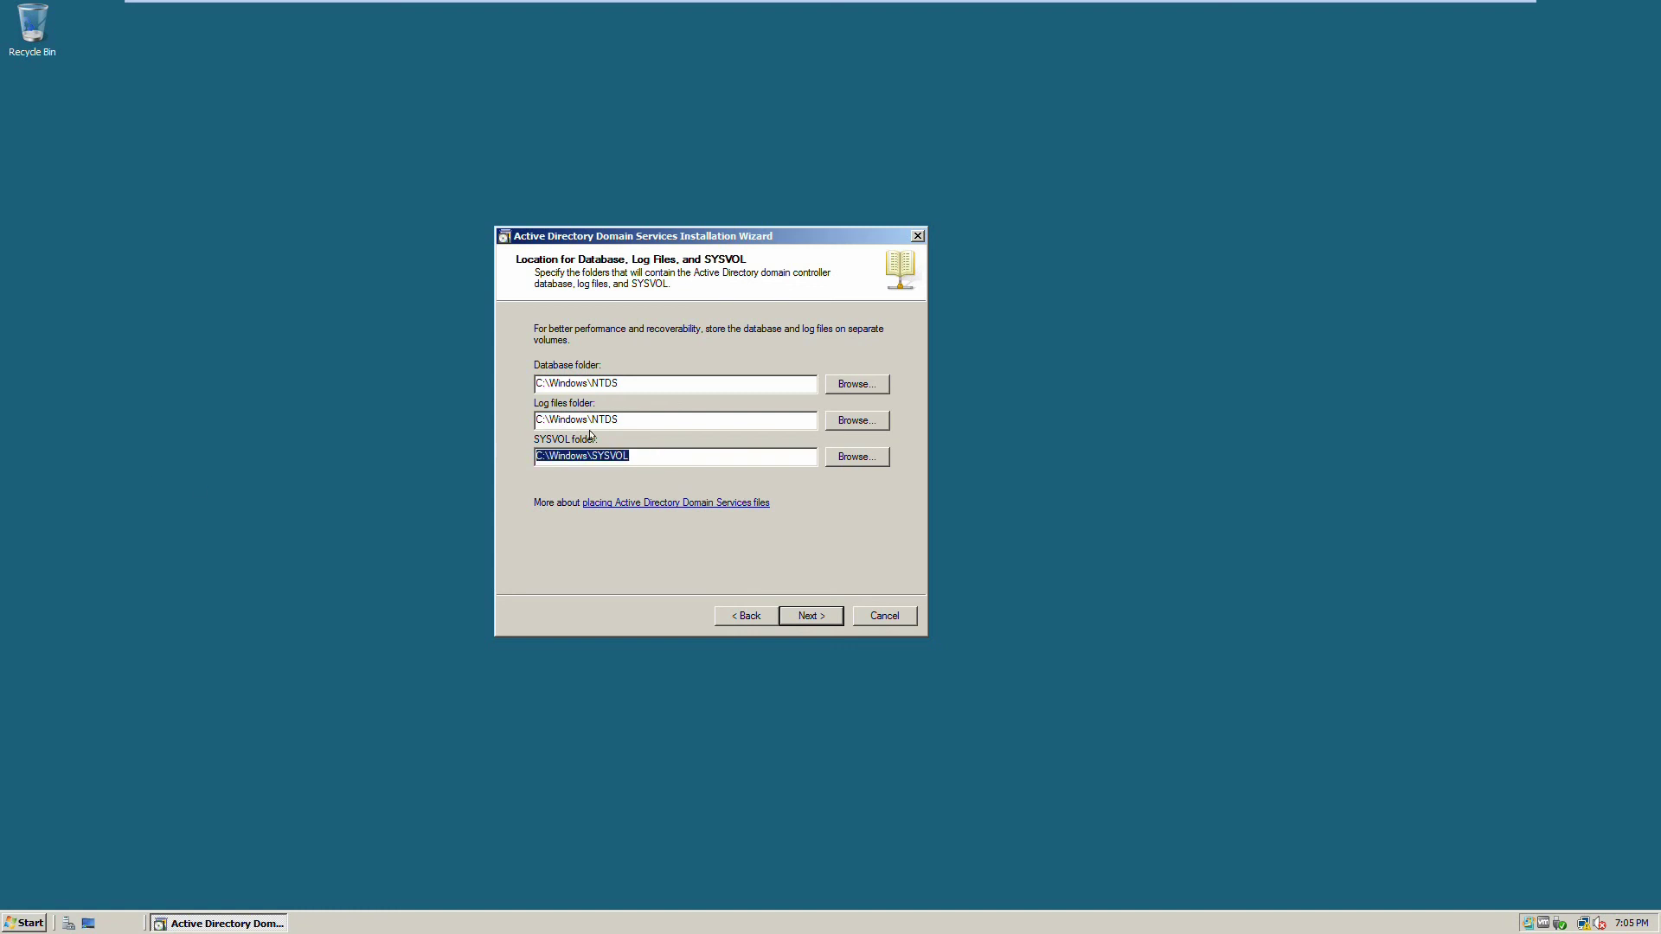
left_click_drag(620, 420, 534, 420)
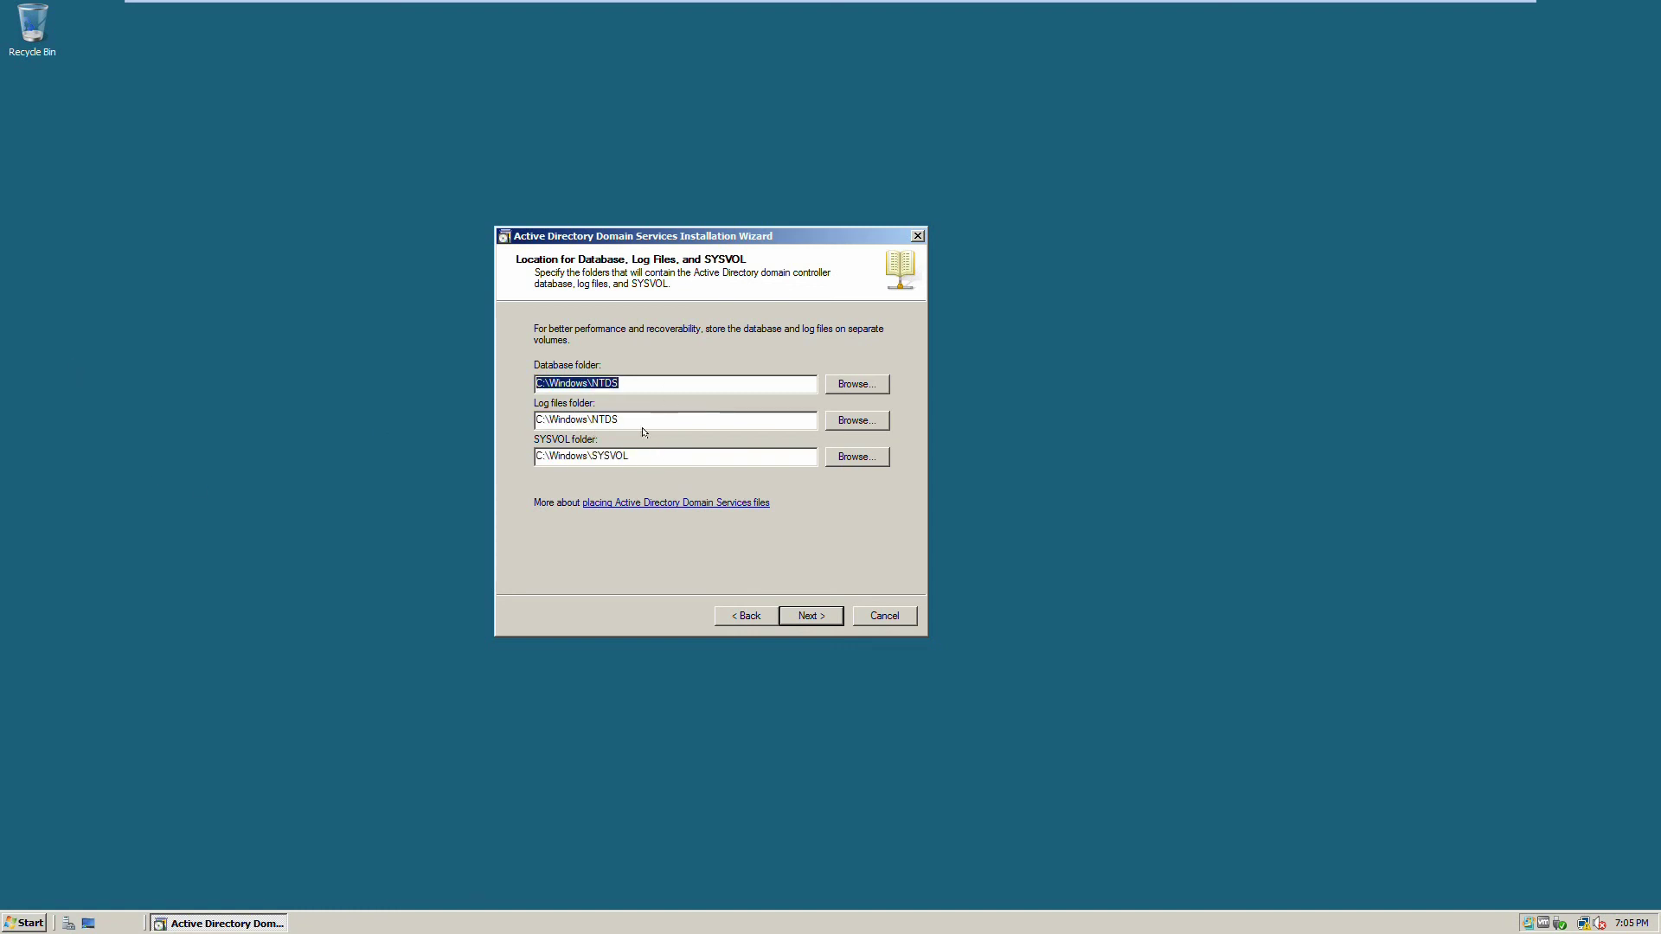
key("Tab")
key("Tab")
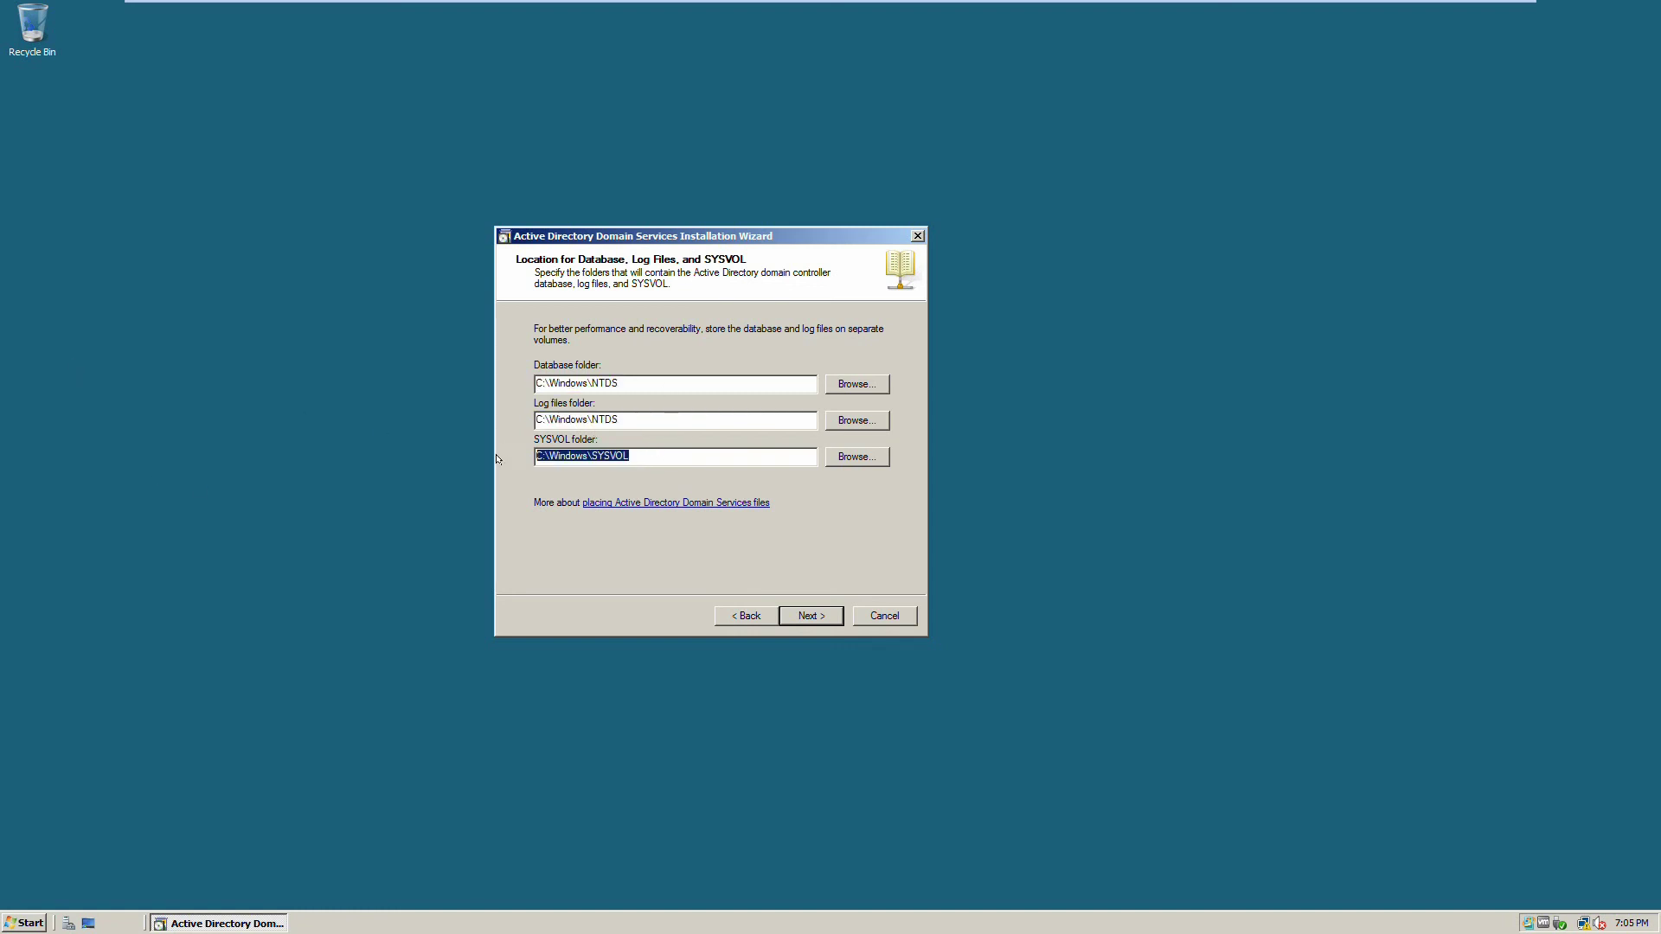
left_click_drag(627, 419, 588, 383)
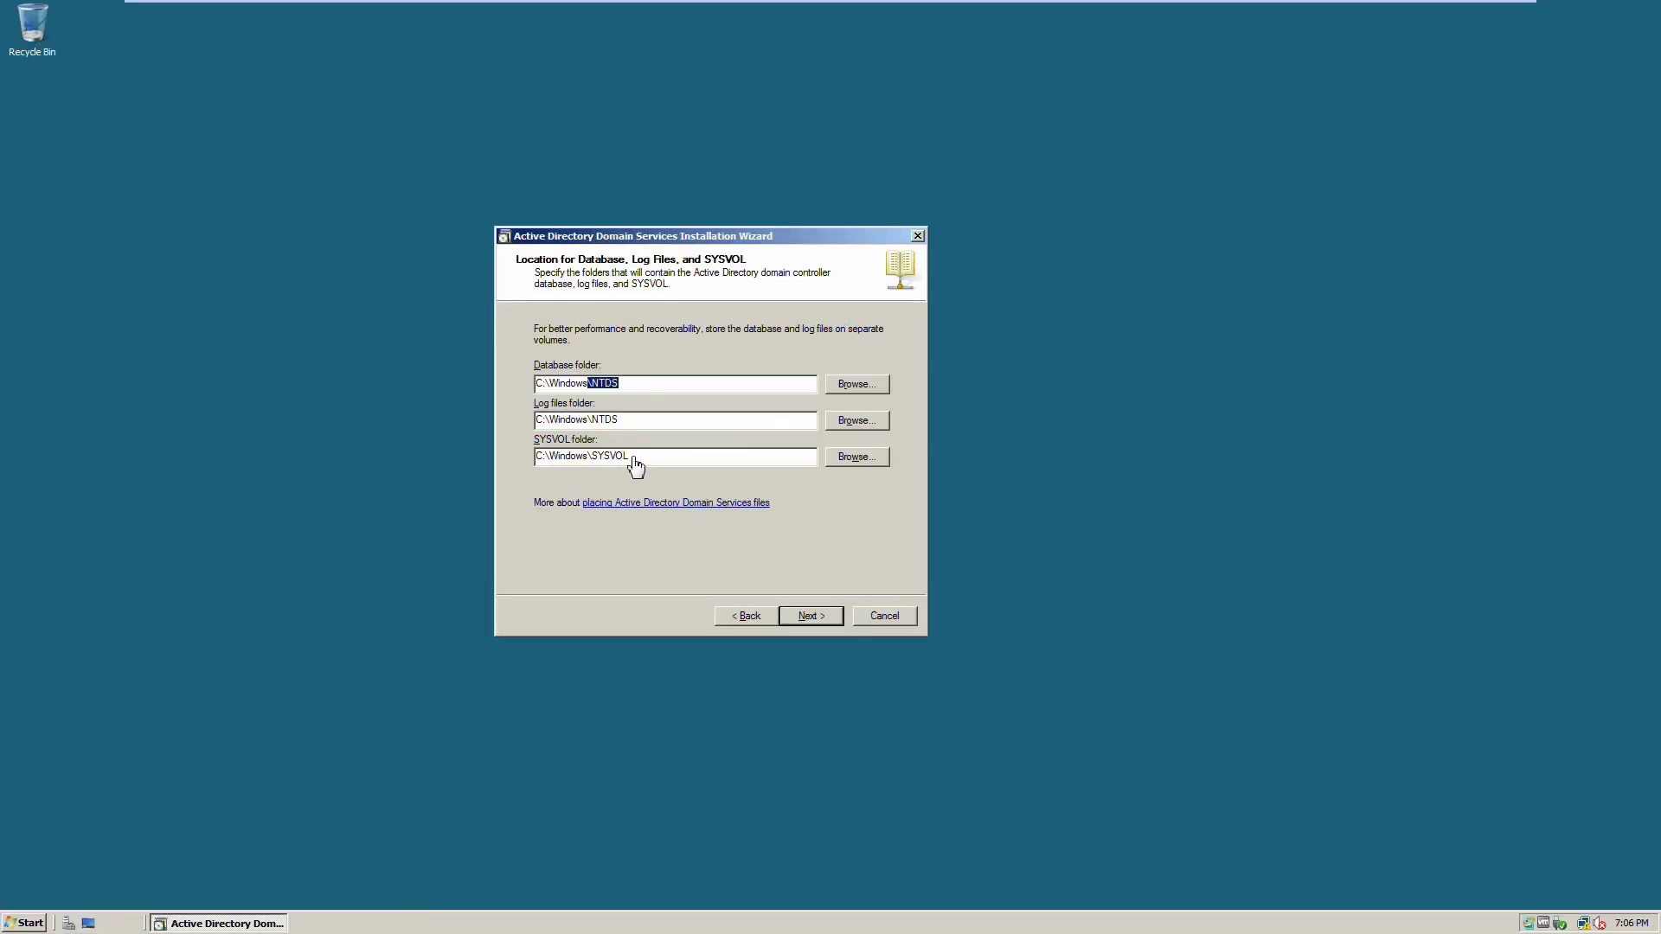
left_click(680, 448)
left_click(811, 616)
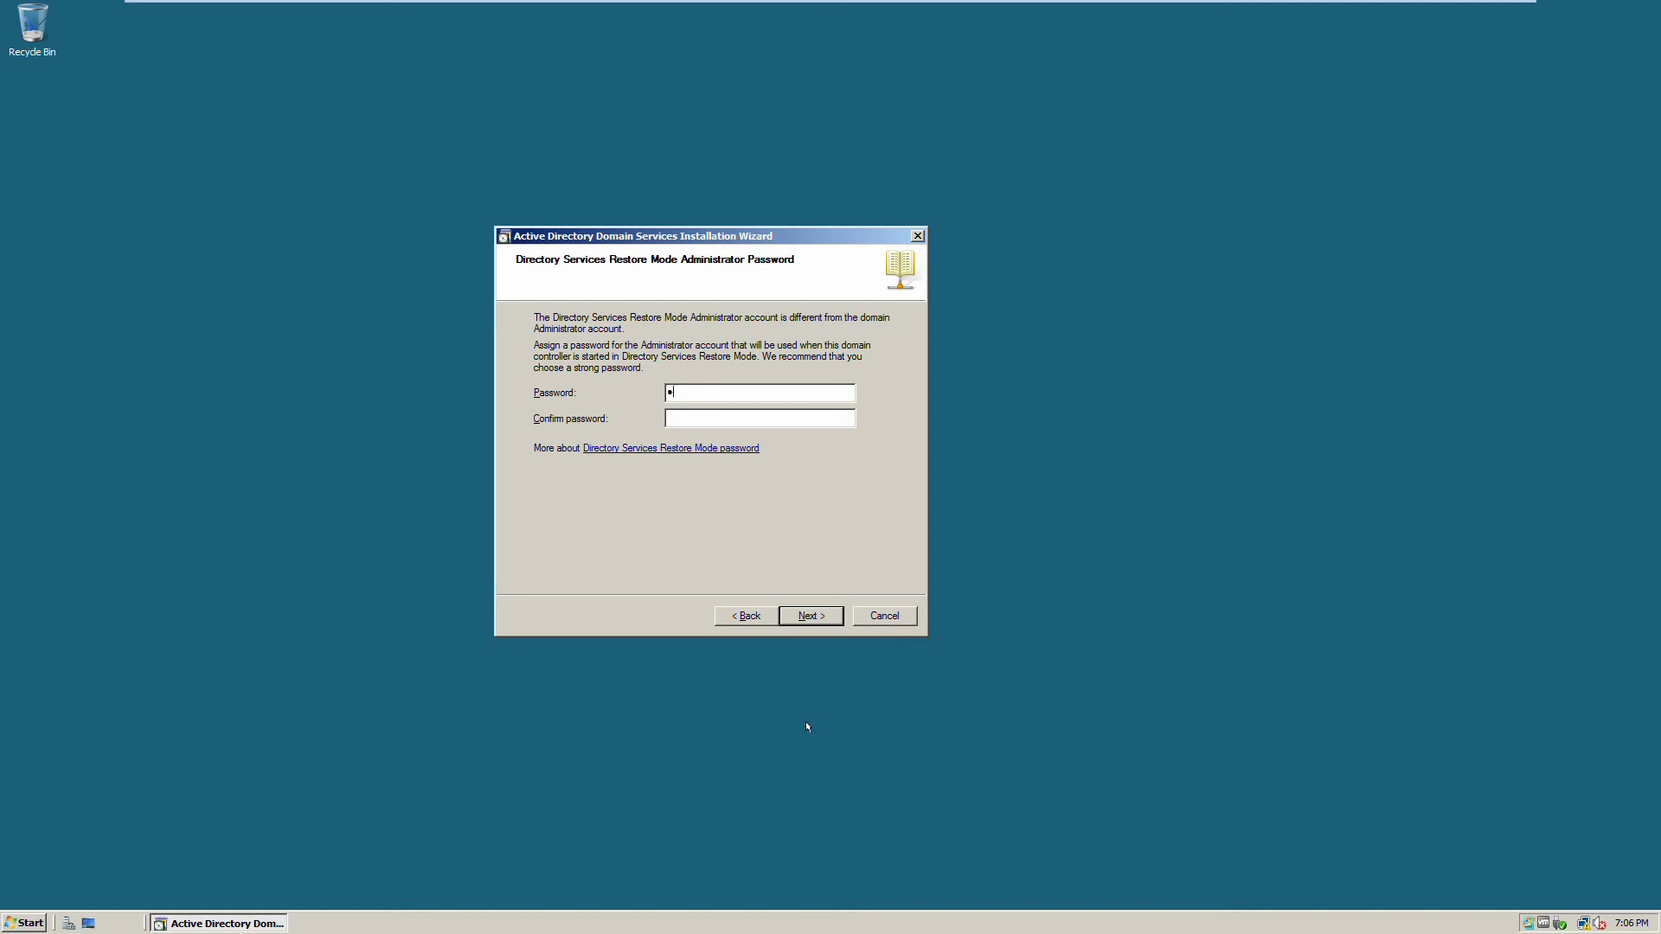
Enter and confirm the Directory Services Restore Mode administrator password and proceed to the summary
type("•••••••")
key("Tab")
type("••••••")
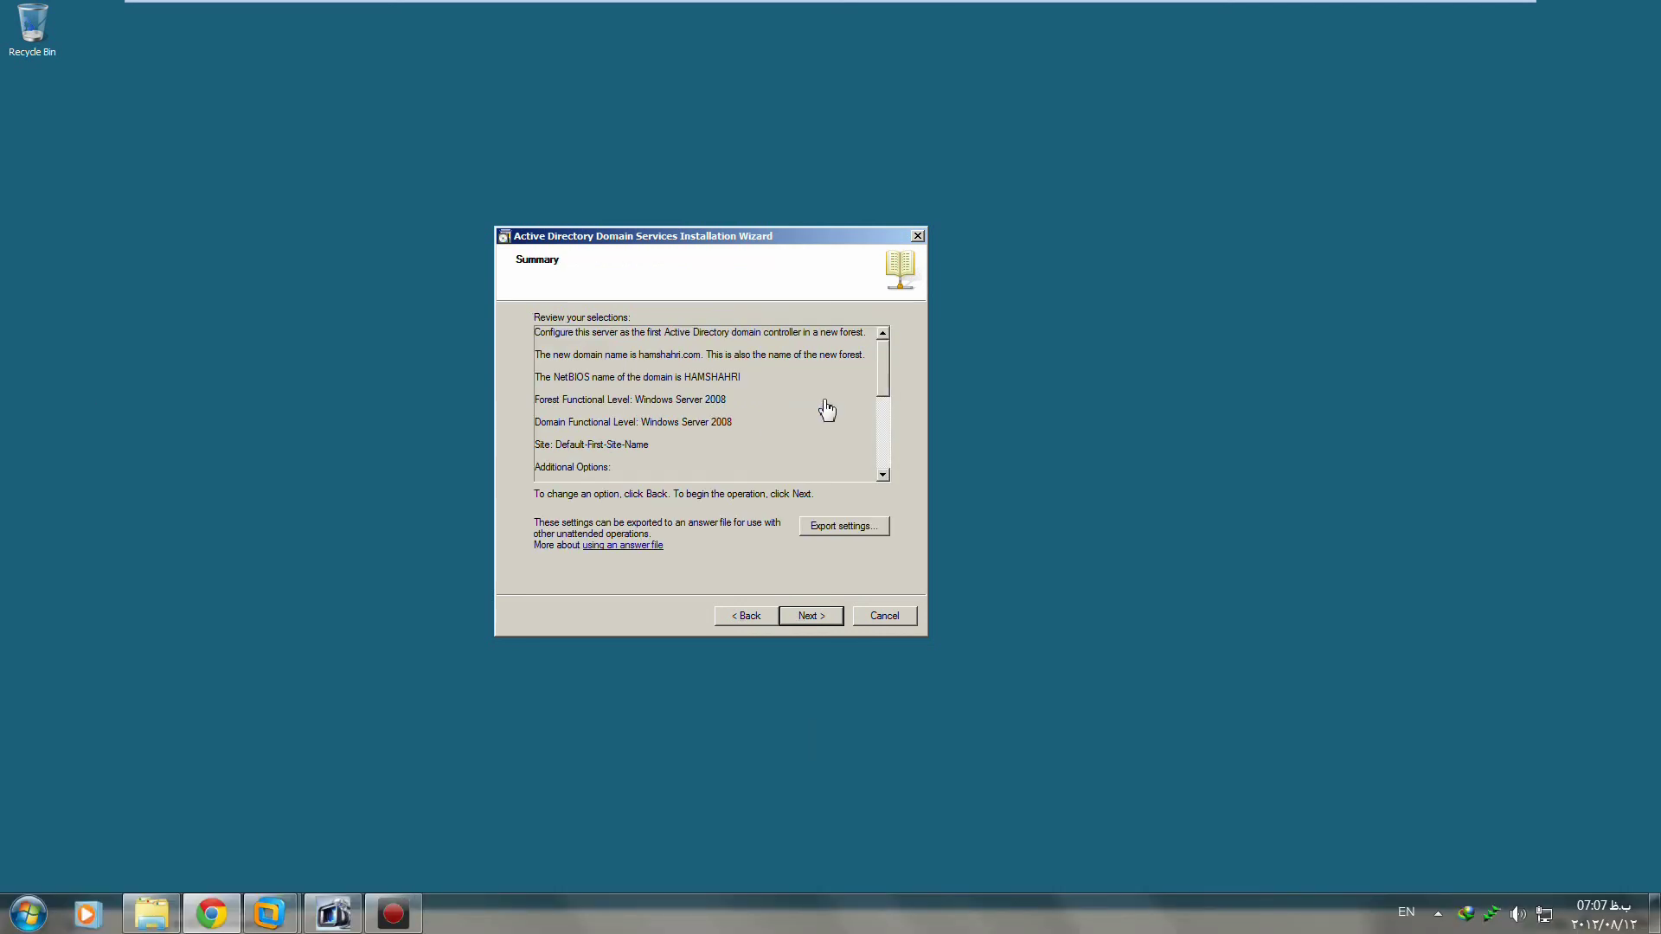
Review the summary of the selected domain controller settings and start the Active Directory Domain Services configuration
left_click(537, 237)
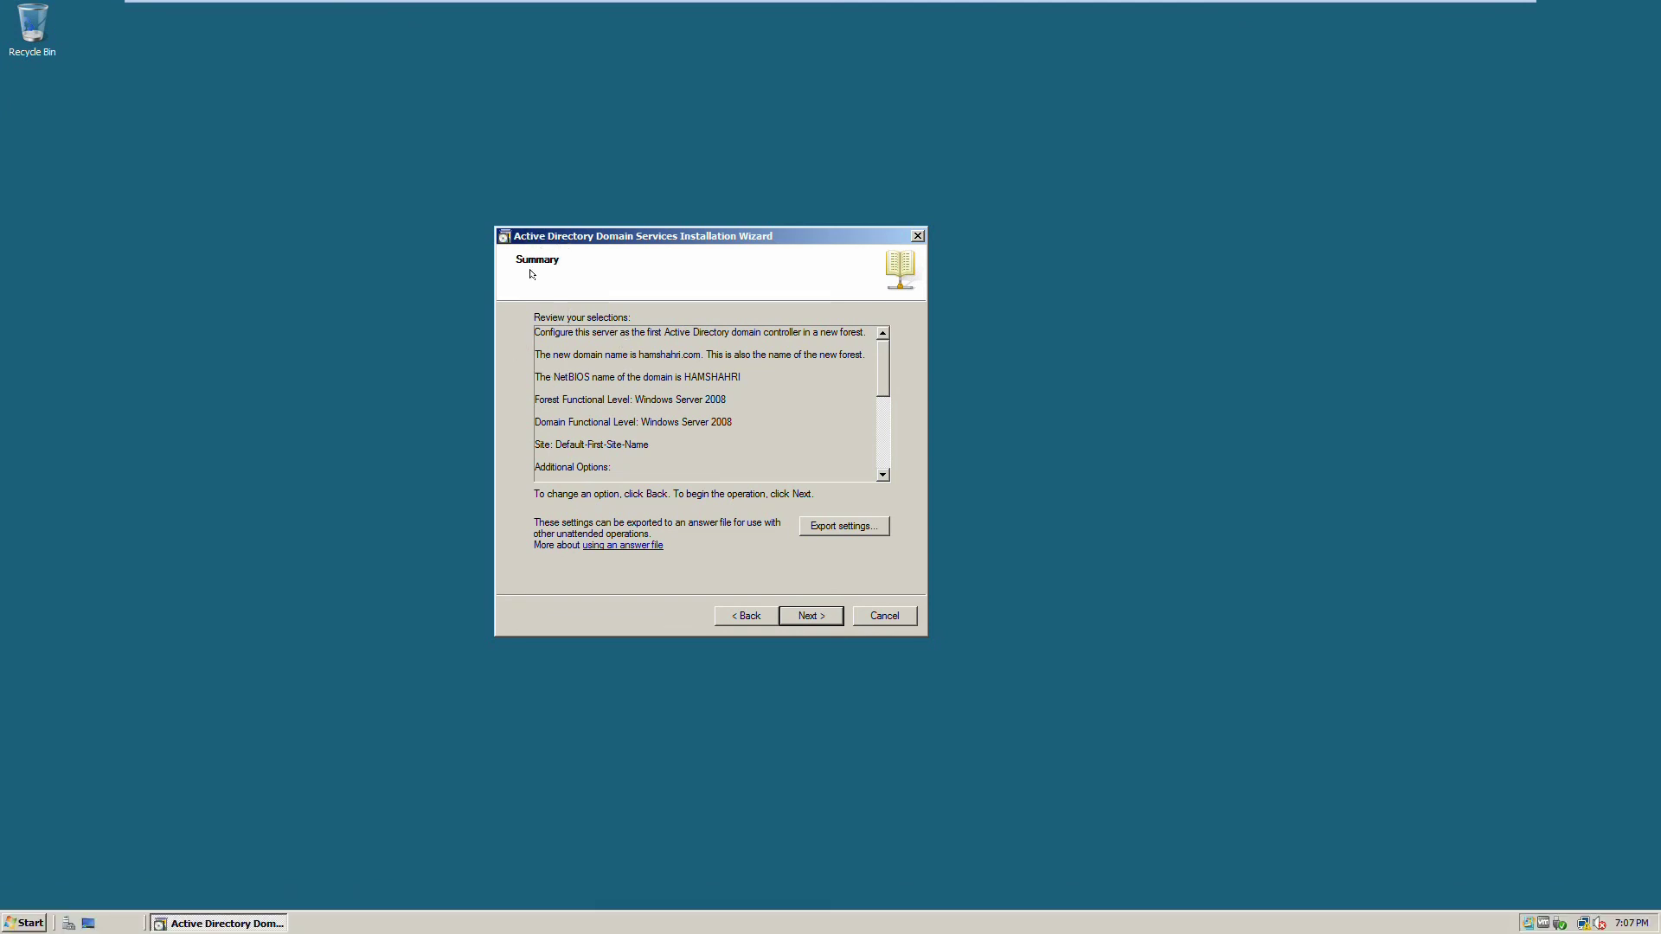
scroll(880, 357, "down", 2)
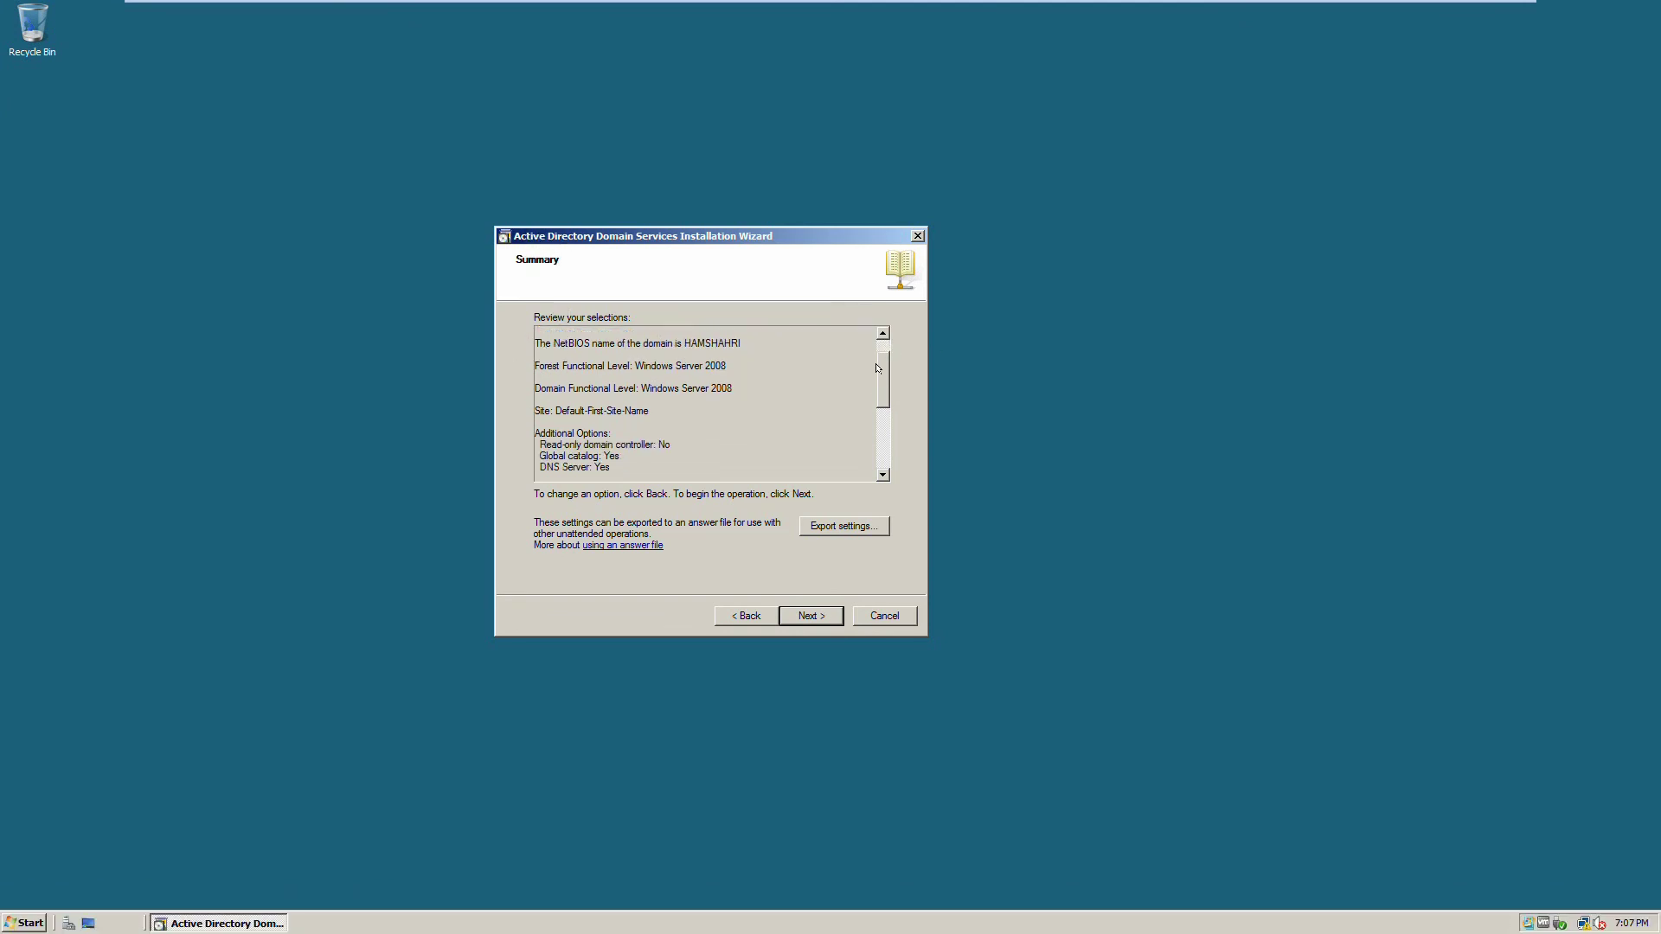
scroll(761, 392, "up", 2)
left_click_drag(677, 377, 742, 378)
left_click(737, 425)
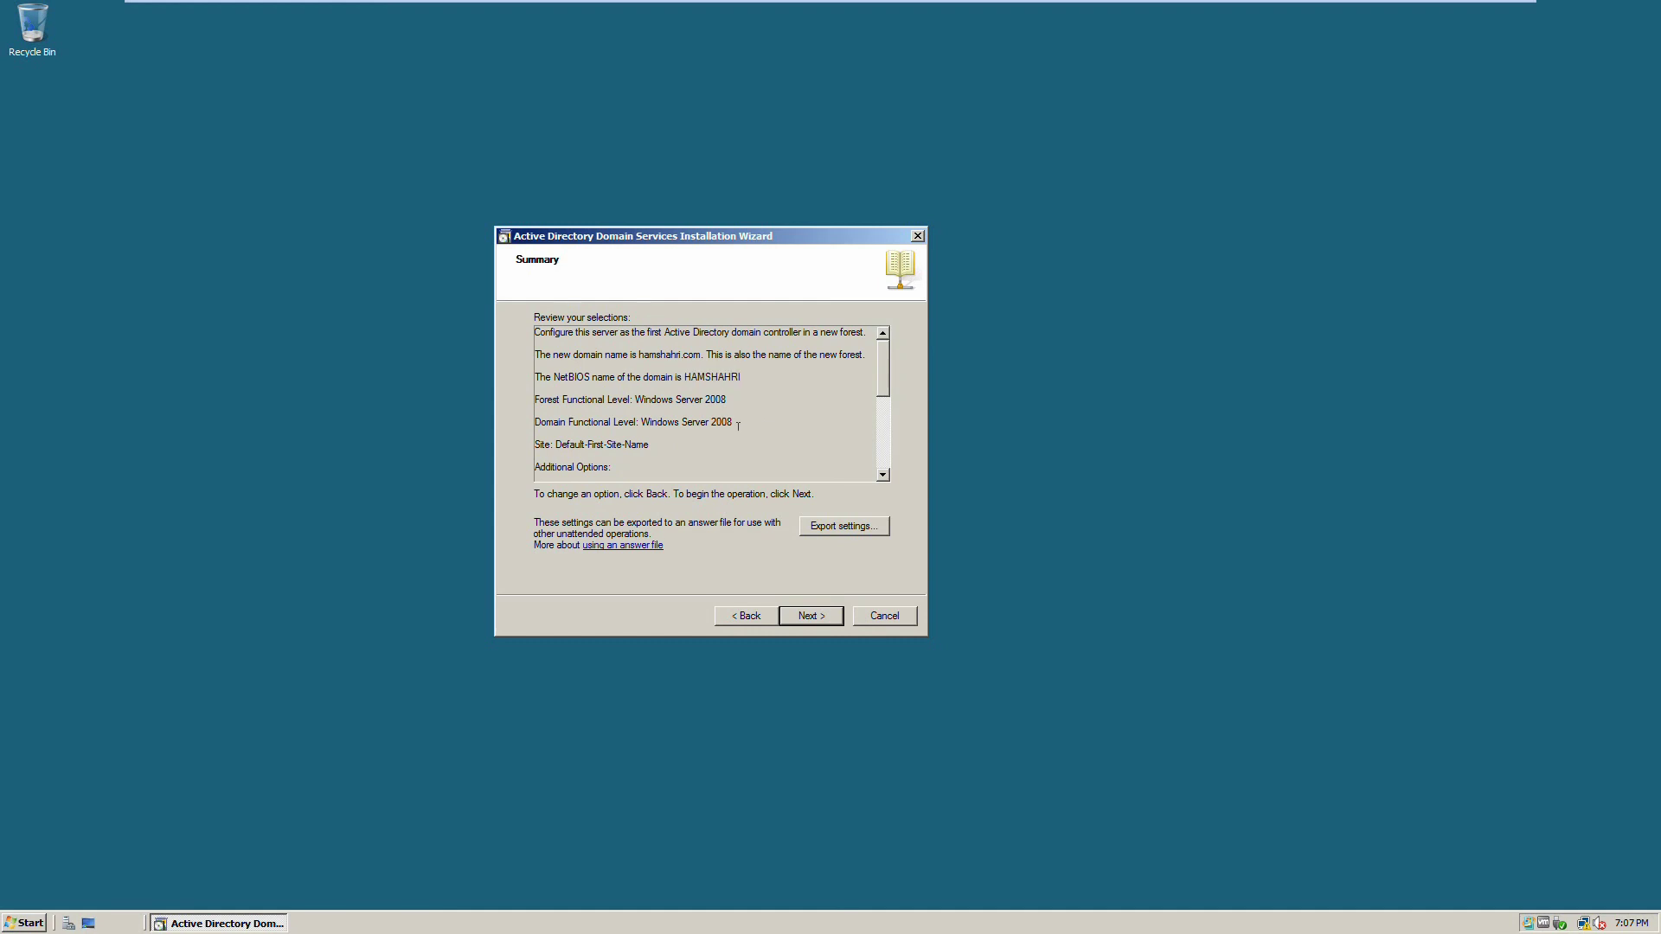
scroll(888, 372, "down", 5)
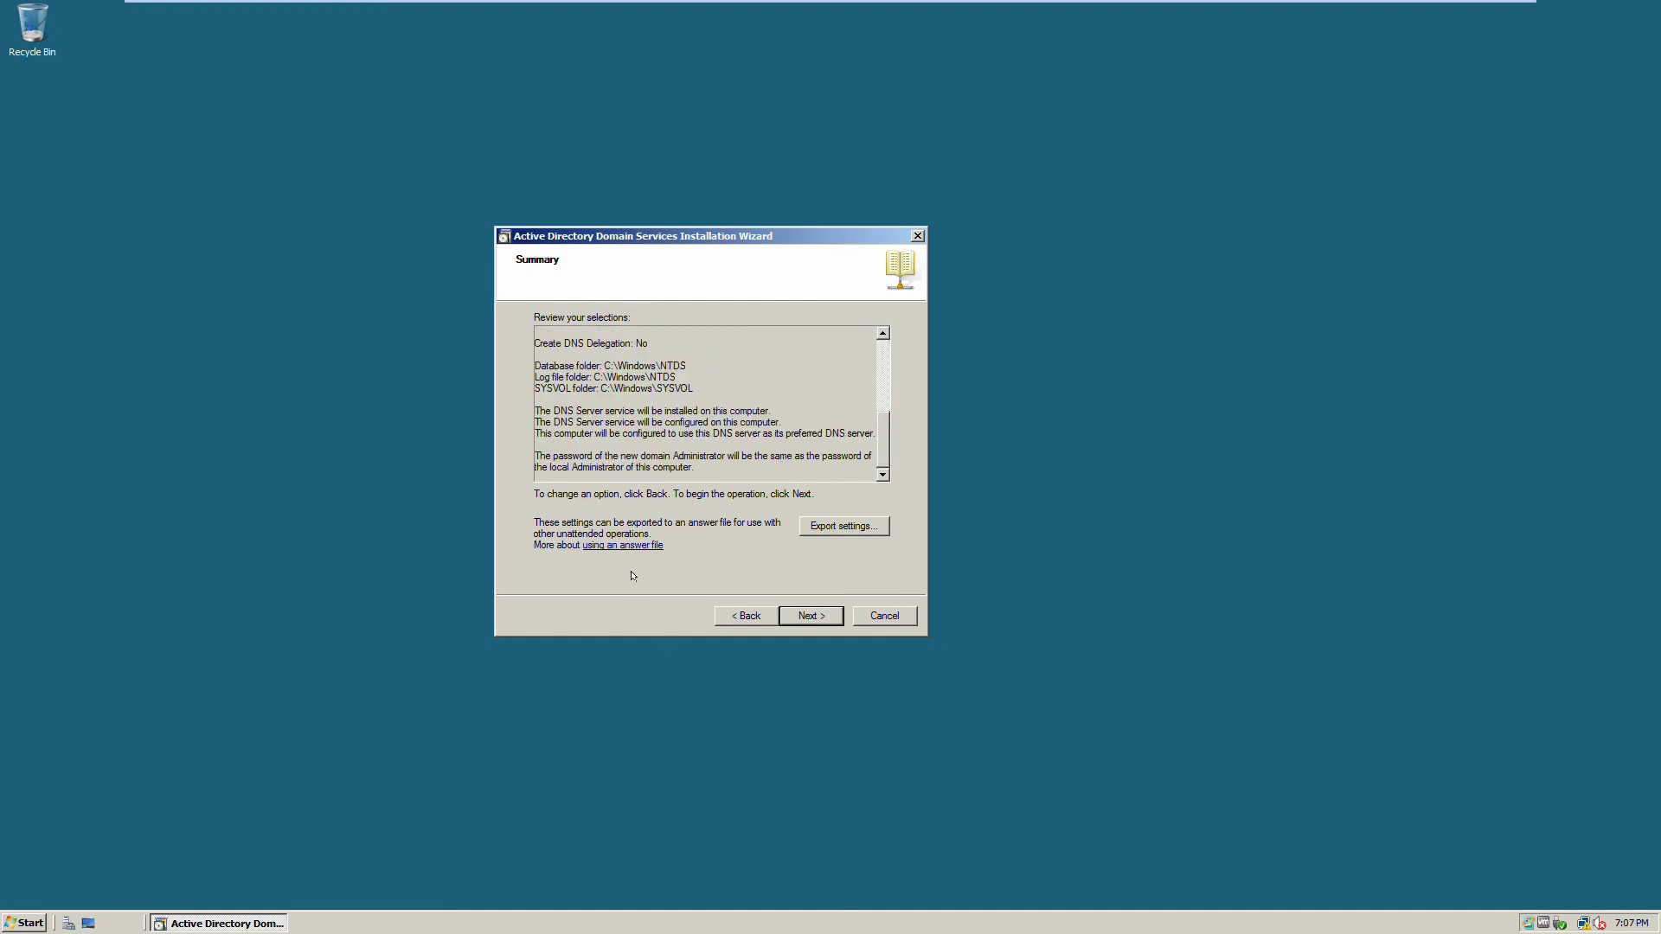
left_click(826, 617)
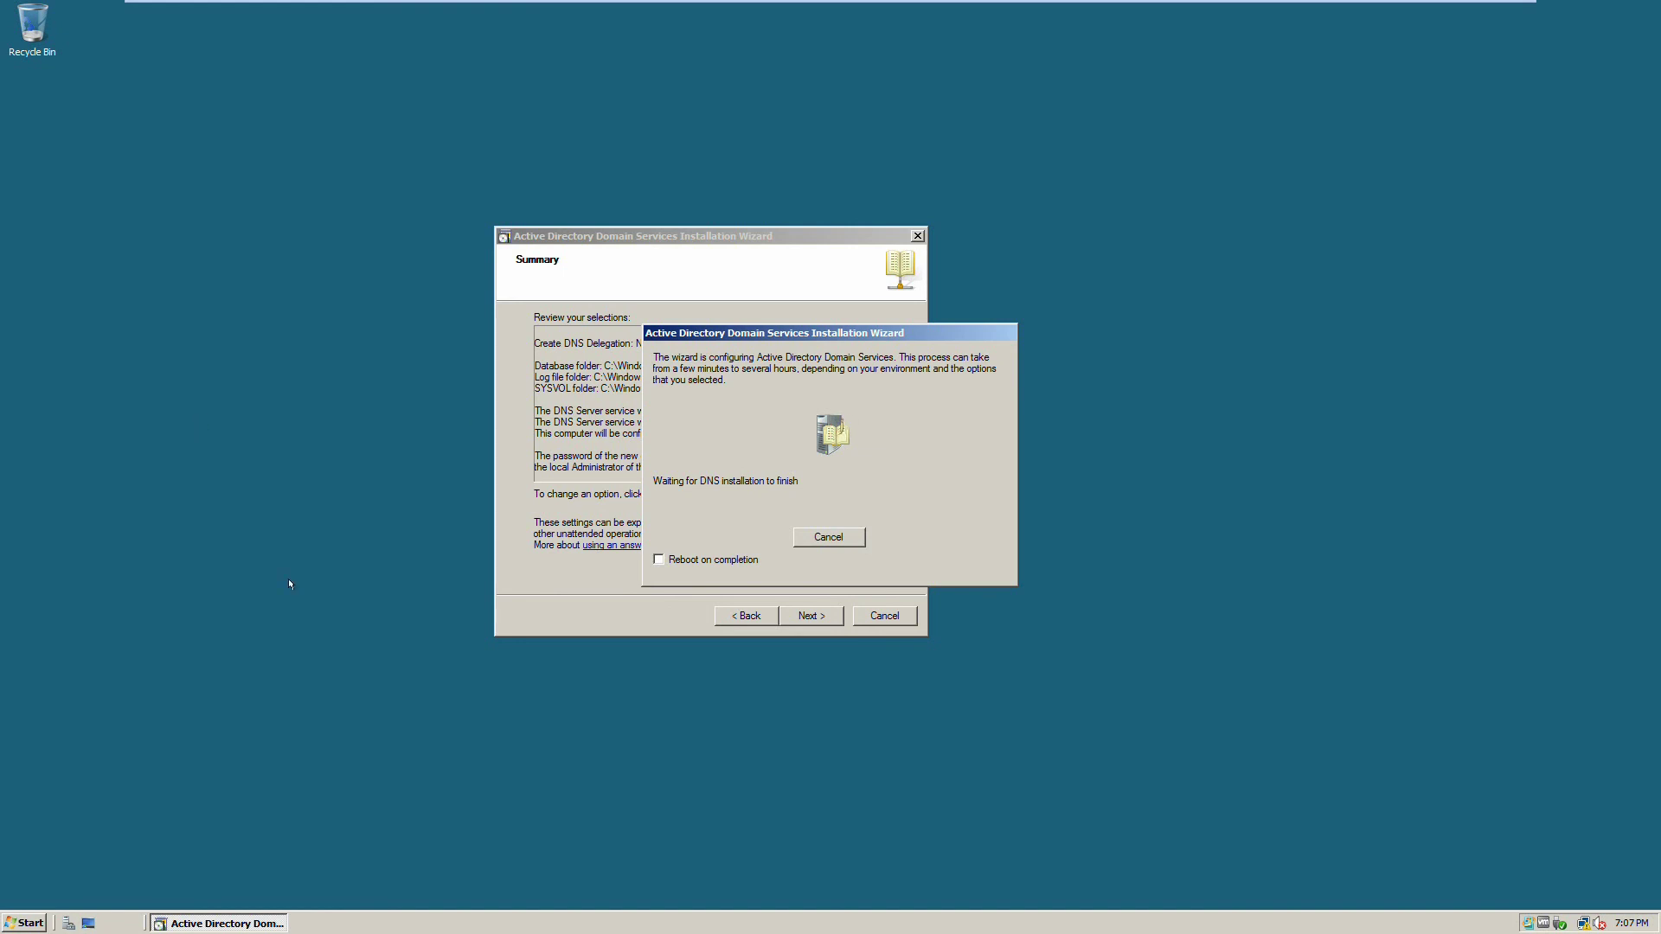
Move the configuration progress window so that it sits over the wizard's summary page
key("ctrl+alt")
left_click(673, 344)
left_click_drag(710, 333, 629, 346)
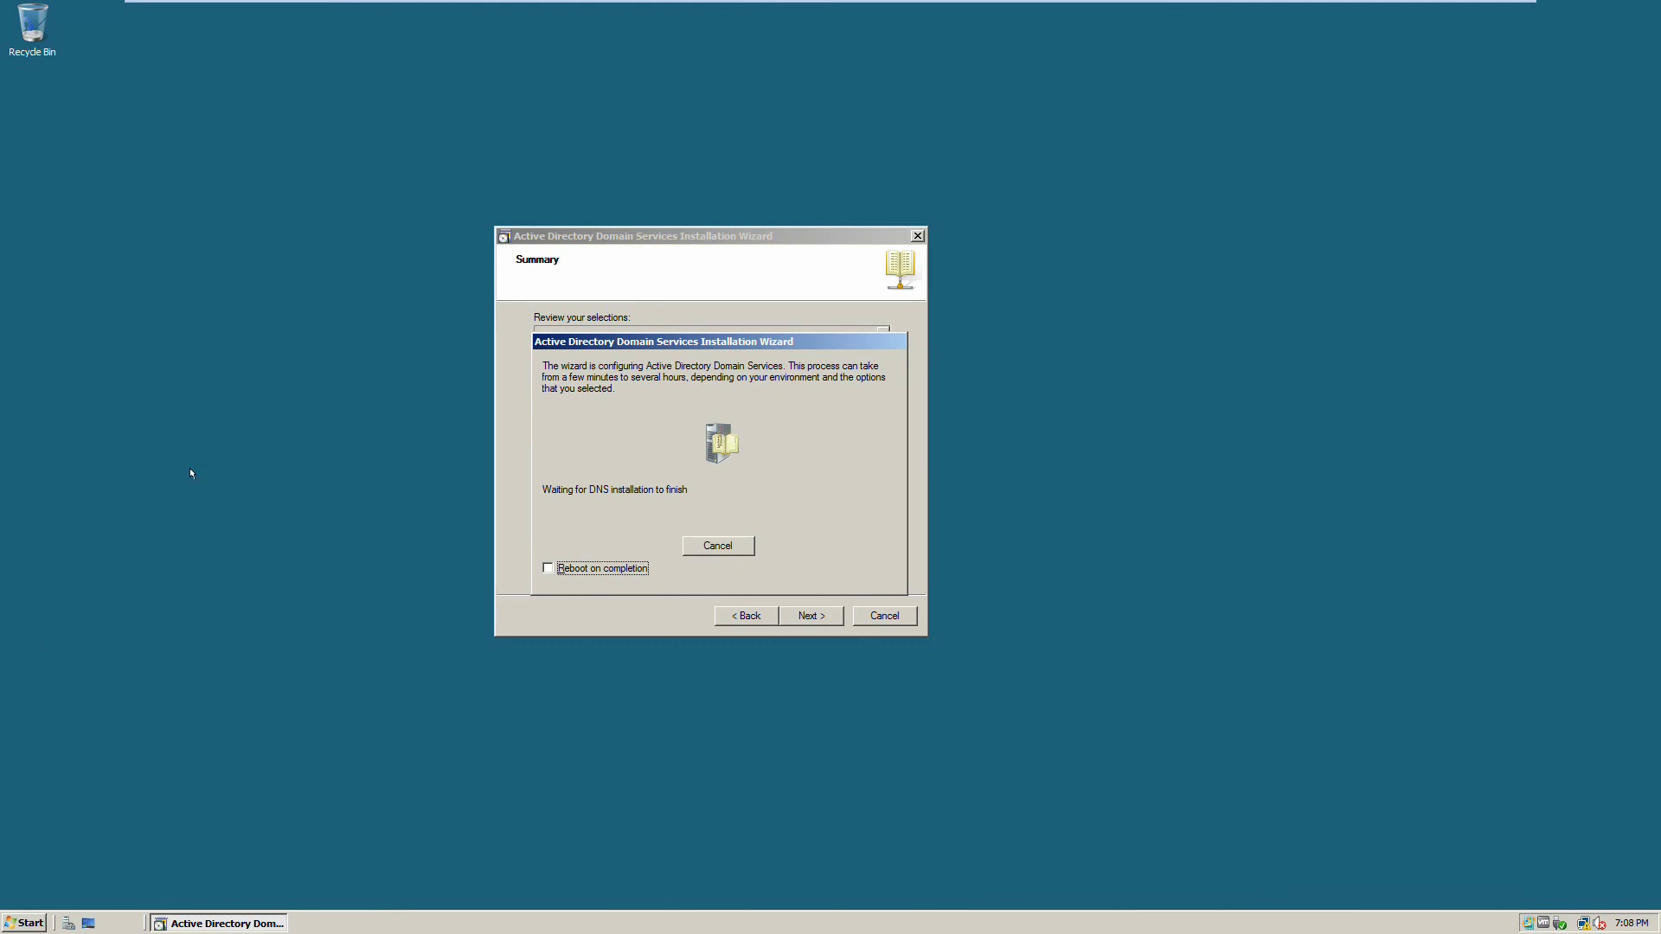